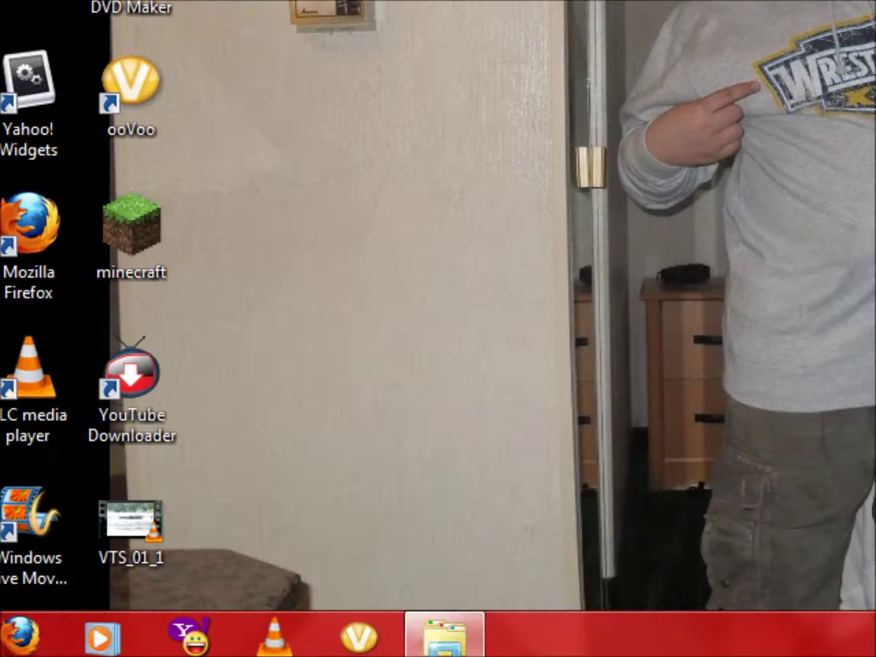
- Open Computer's Properties from the Start menu and maximize the System window showing Windows 7 Home Premium
{"action": "key", "text": "super"}
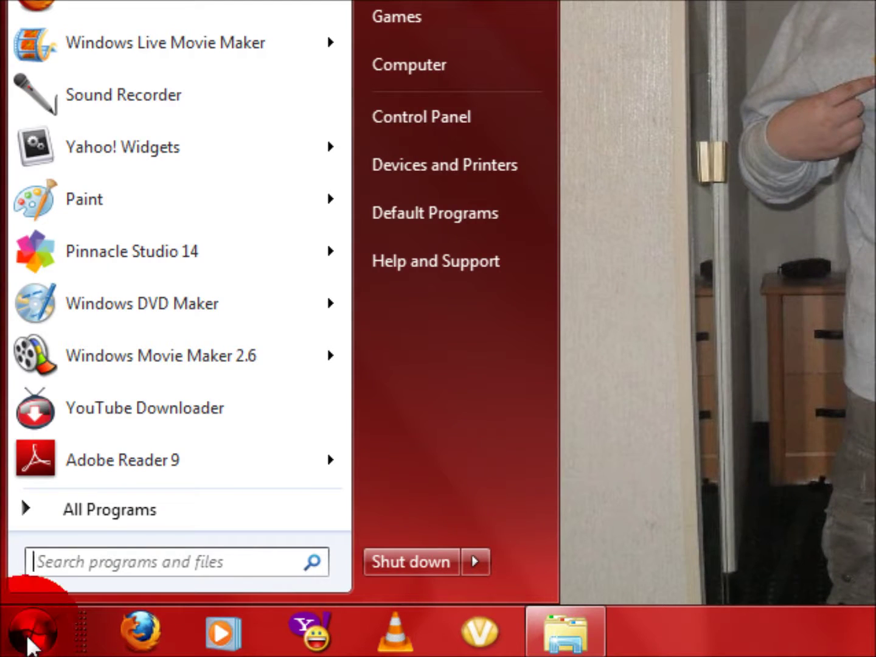
{"action": "left_click", "coordinate": [336, 331]}
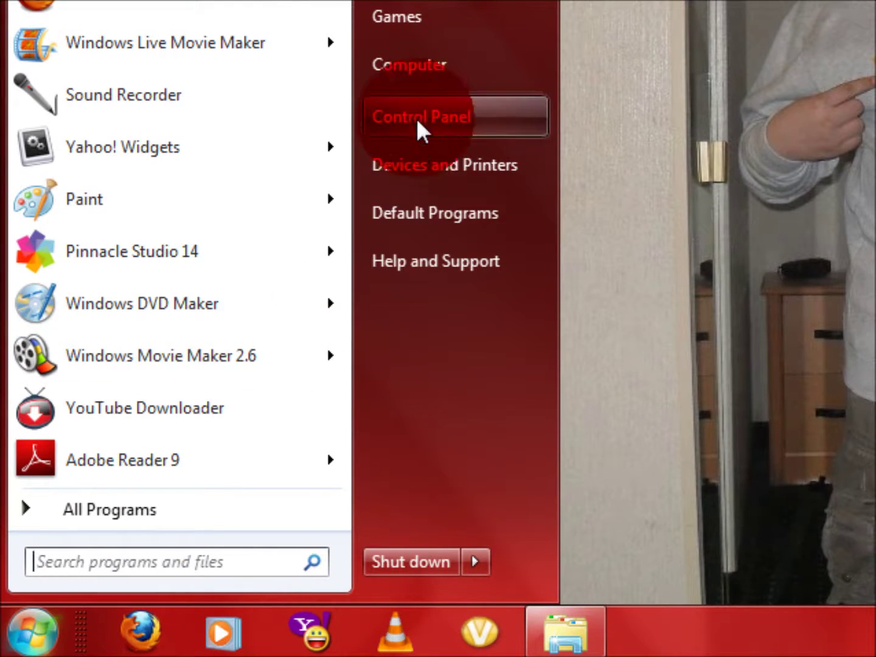
{"action": "left_click", "coordinate": [512, 30]}
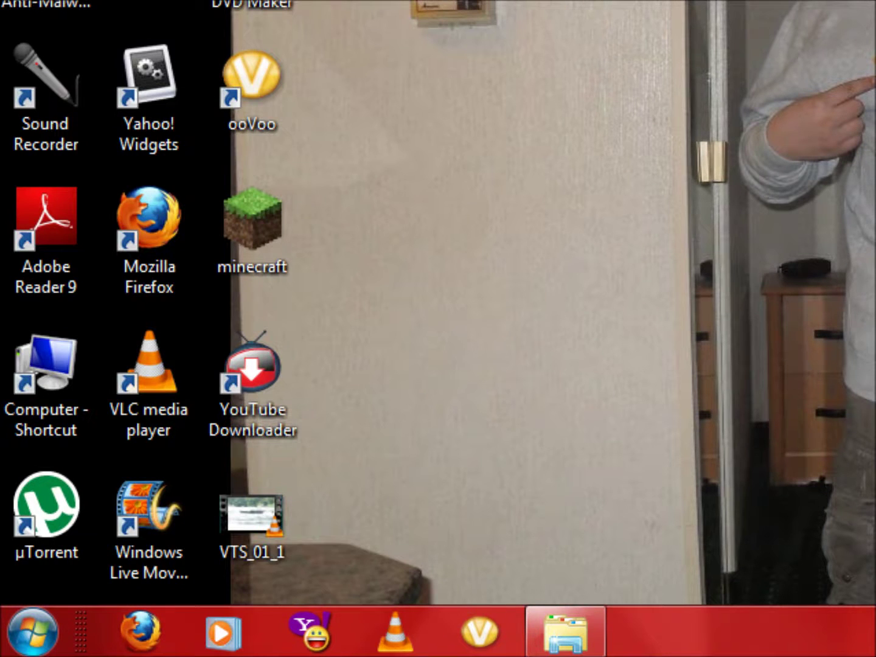
{"action": "left_click", "coordinate": [32, 629]}
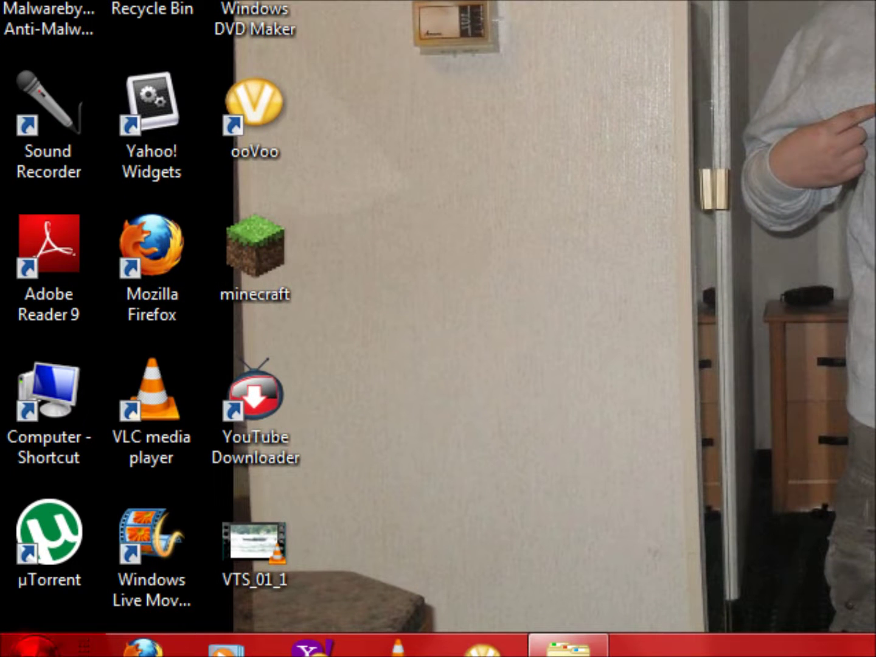
{"action": "left_click", "coordinate": [467, 75]}
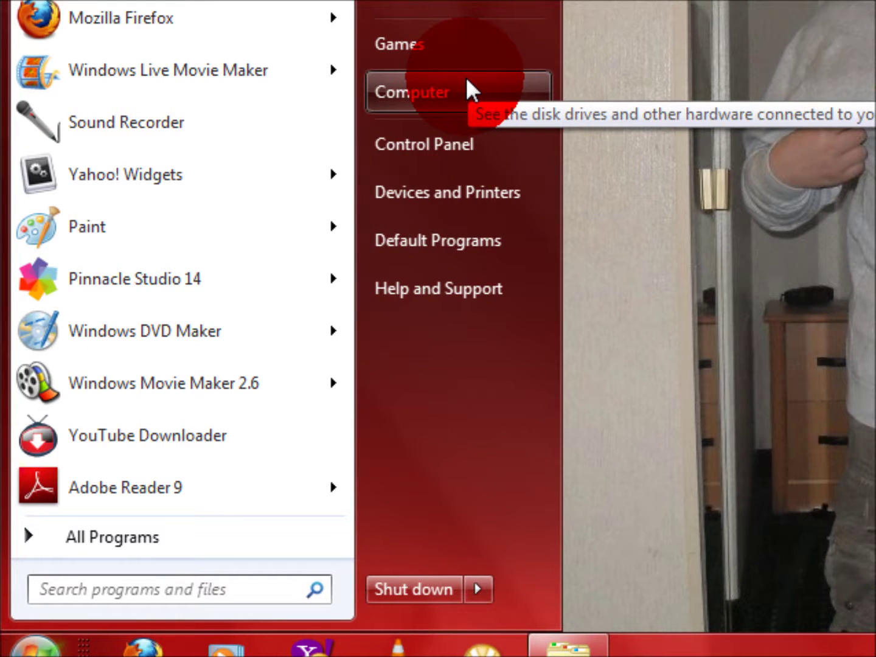
{"action": "right_click", "coordinate": [466, 78]}
{"action": "left_click", "coordinate": [541, 309]}
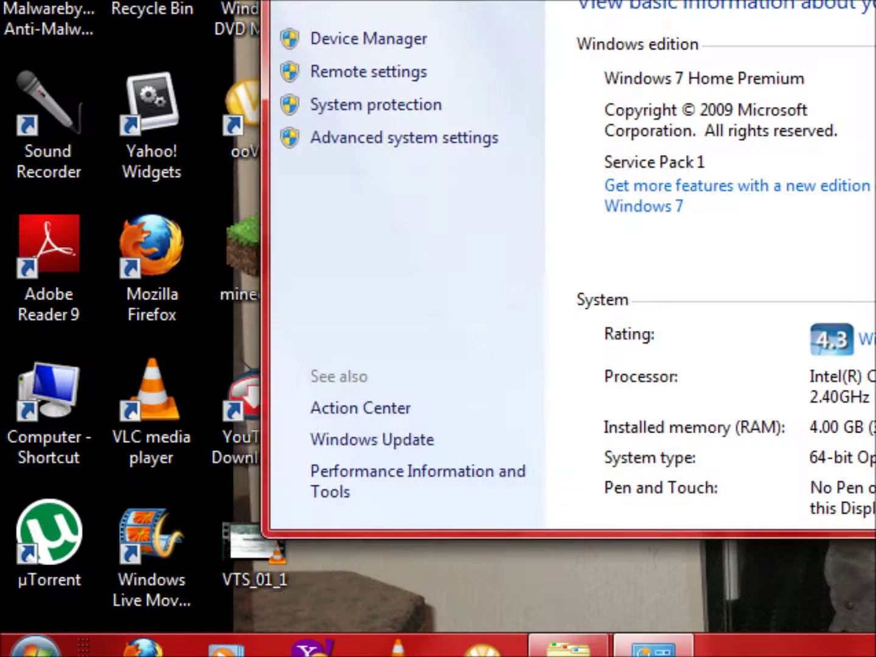
{"action": "left_click", "coordinate": [848, 25]}
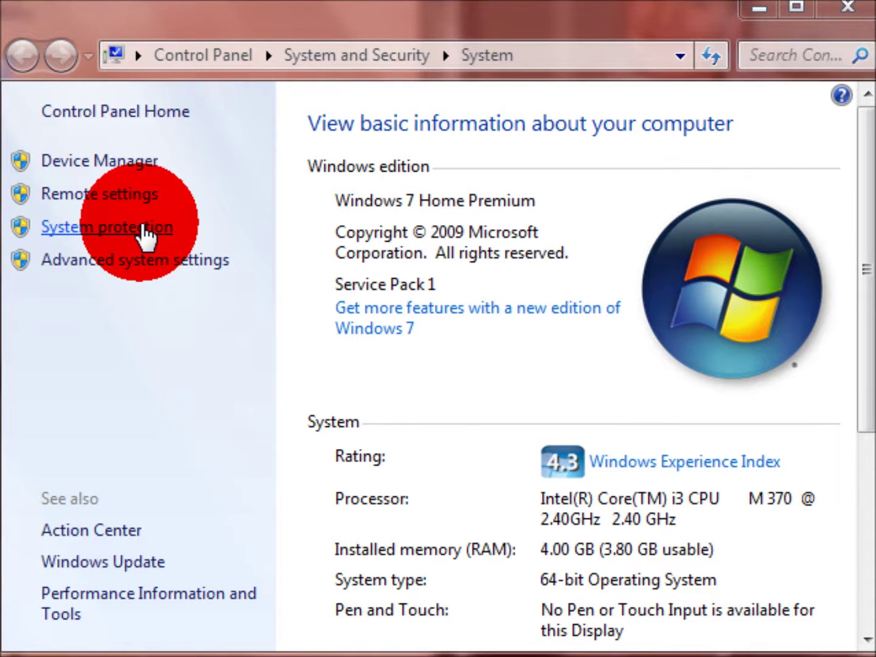
- Open the System Protection settings and minimize the System window behind the dialog
{"action": "left_click", "coordinate": [142, 228]}
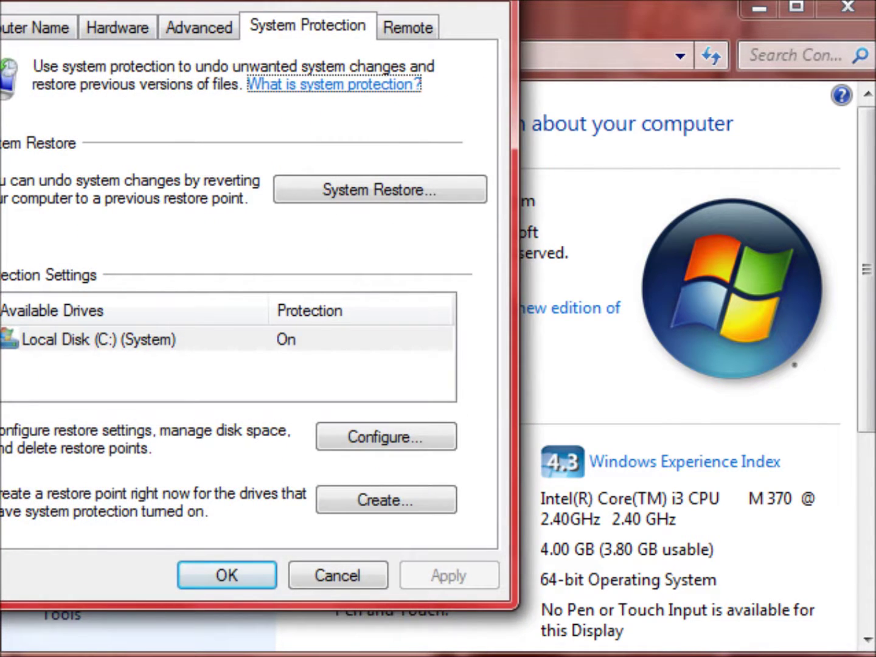
{"action": "left_click_drag", "start_coordinate": [300, 0], "coordinate": [446, 29]}
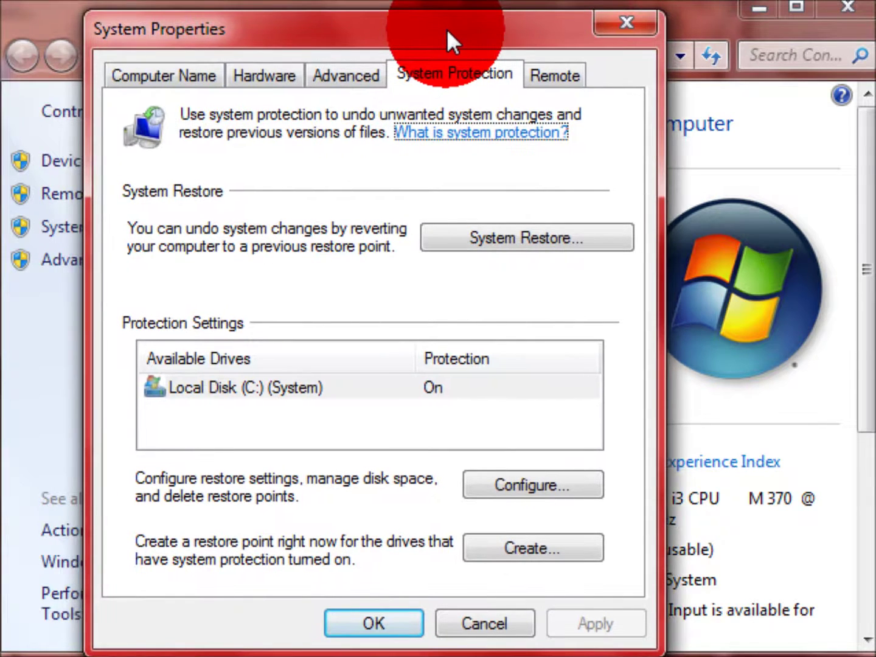
{"action": "key", "text": "Escape"}
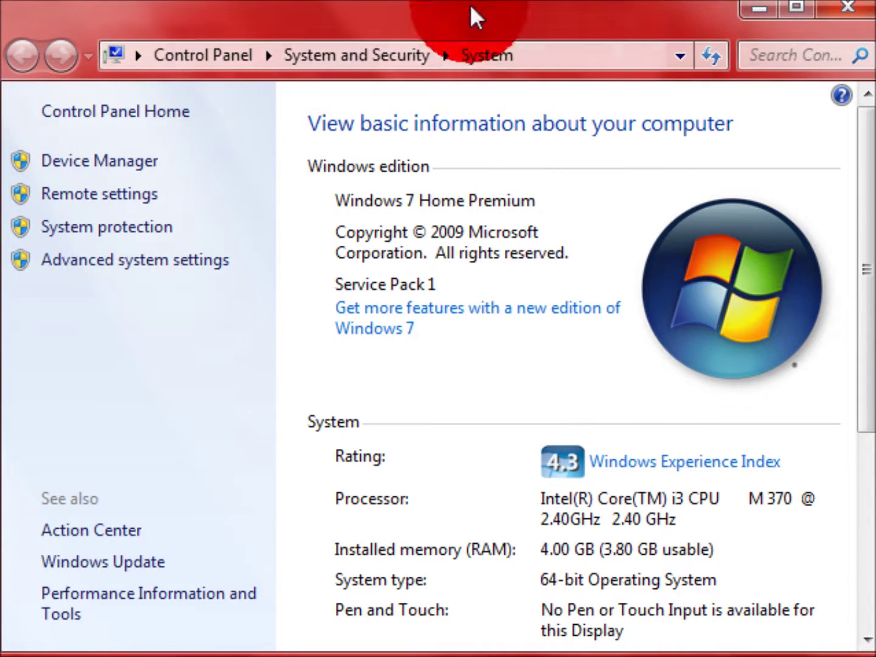
{"action": "left_click", "coordinate": [757, 7]}
{"action": "left_click_drag", "start_coordinate": [497, 38], "coordinate": [528, 33]}
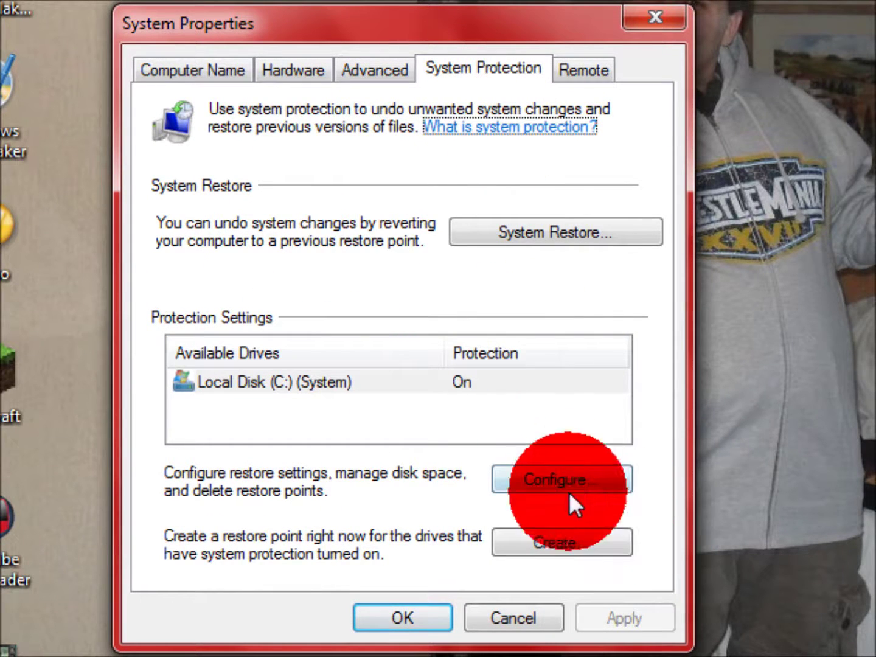
- Look through the Computer Name, Hardware, Advanced and Remote tabs, returning to System Protection
{"action": "left_click", "coordinate": [211, 76]}
{"action": "left_click", "coordinate": [256, 73]}
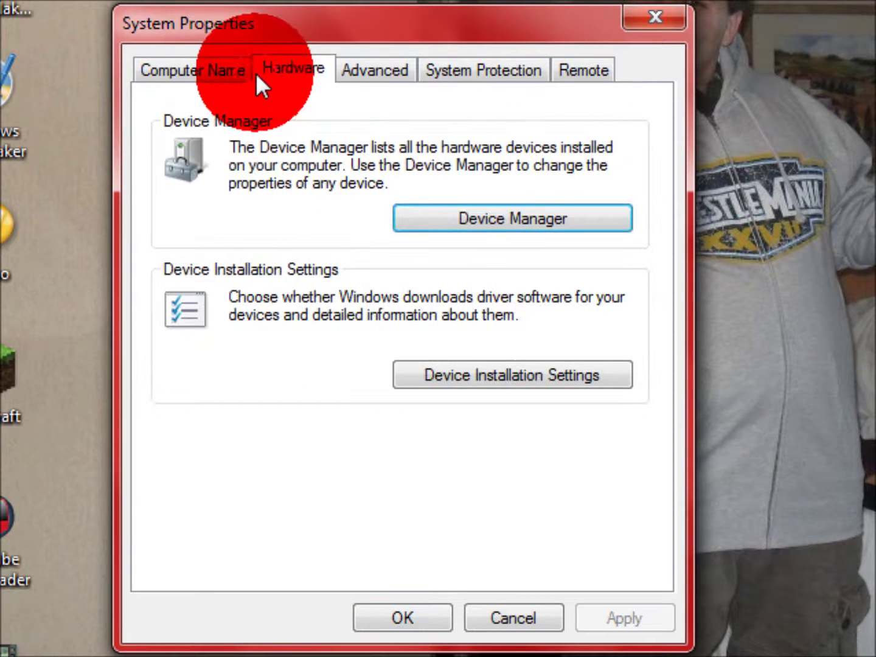
{"action": "left_click", "coordinate": [358, 72]}
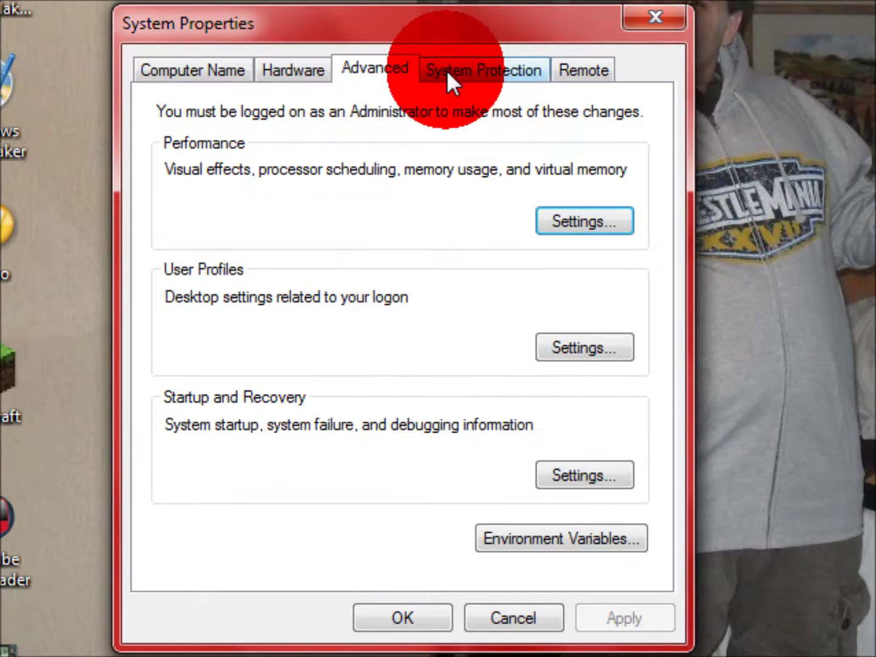
{"action": "left_click", "coordinate": [446, 70]}
{"action": "left_click", "coordinate": [578, 71]}
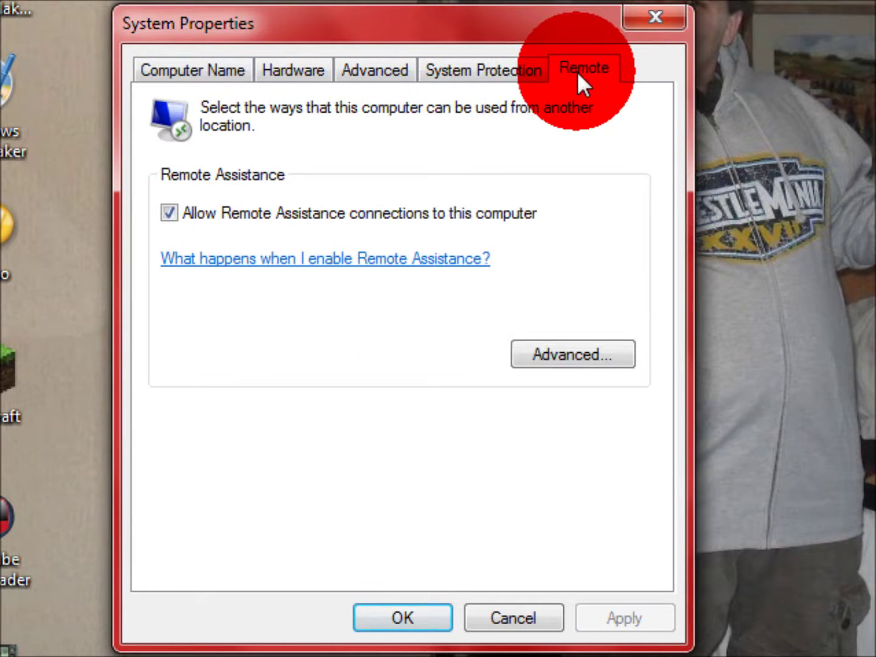
{"action": "left_click", "coordinate": [516, 72]}
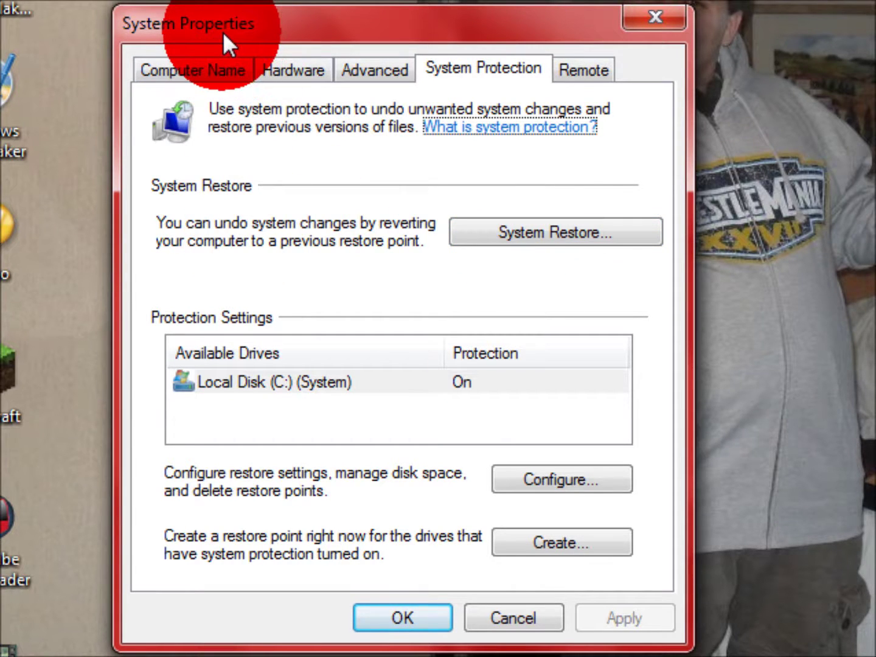
- Select Local Disk (C:) and start creating a new restore point
{"action": "left_click_drag", "start_coordinate": [223, 33], "coordinate": [222, 39]}
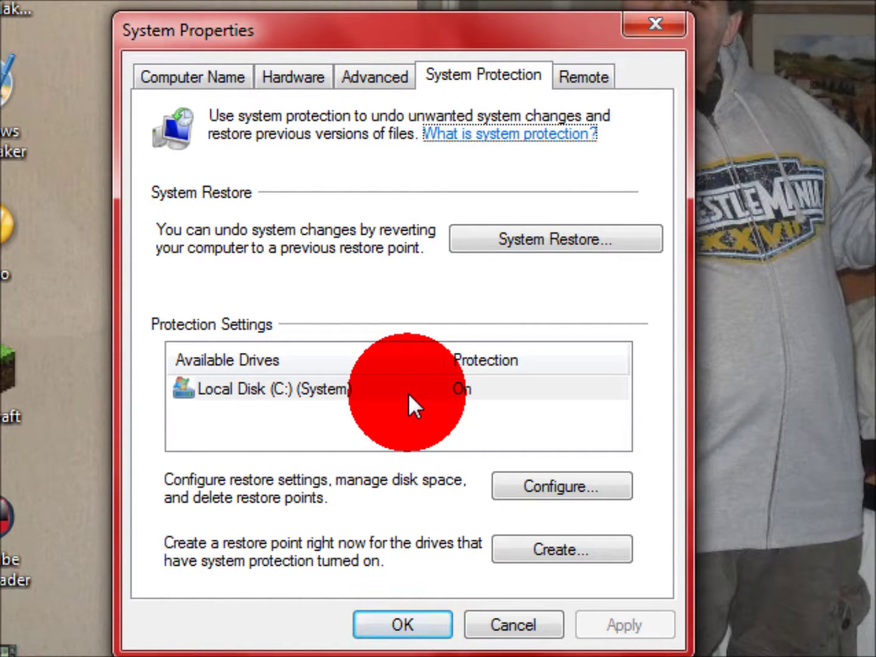
{"action": "left_click", "coordinate": [389, 390]}
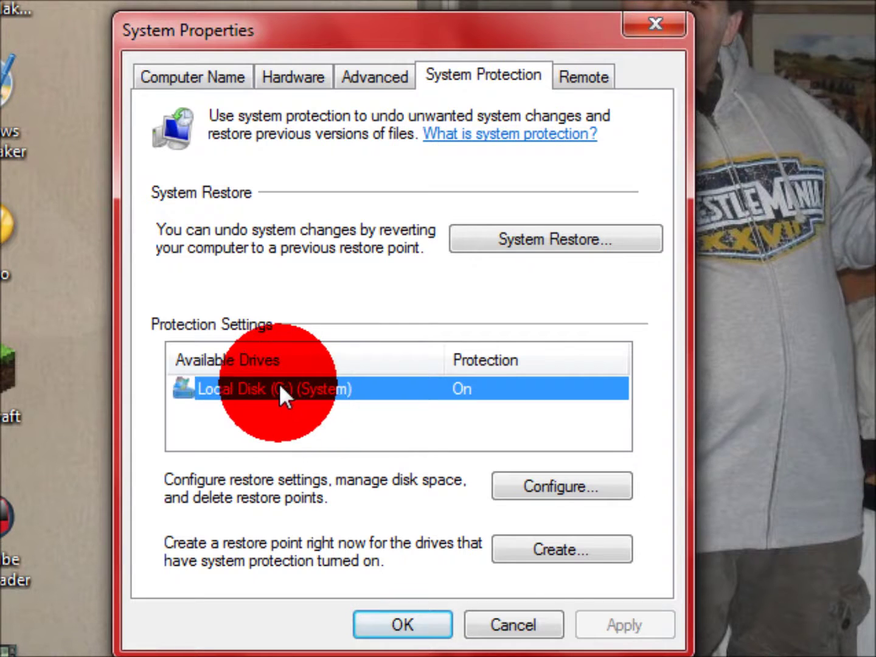
{"action": "left_click", "coordinate": [550, 555]}
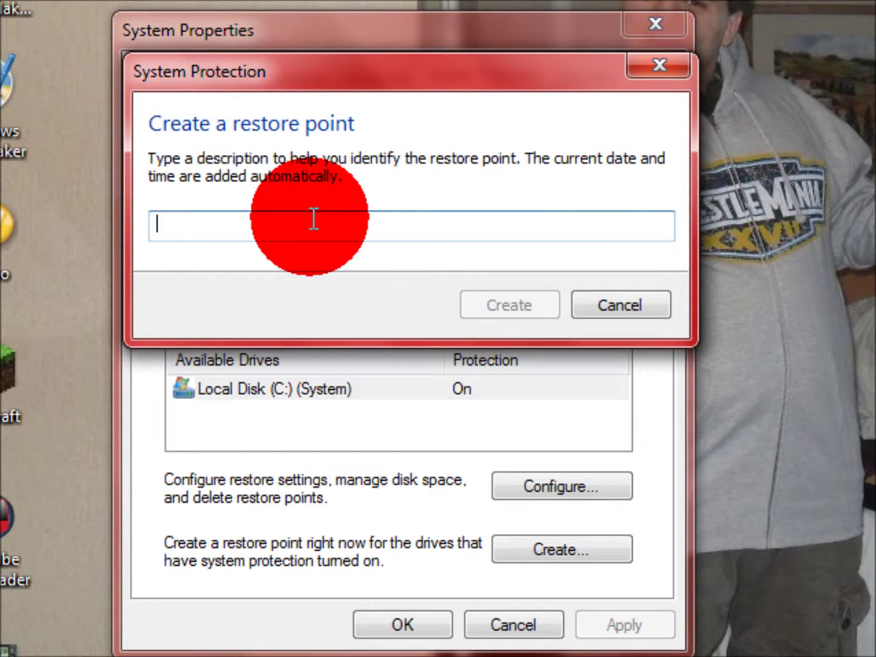
{"action": "type", "text": "Mrda"}
{"action": "key", "text": "BackSpace"}
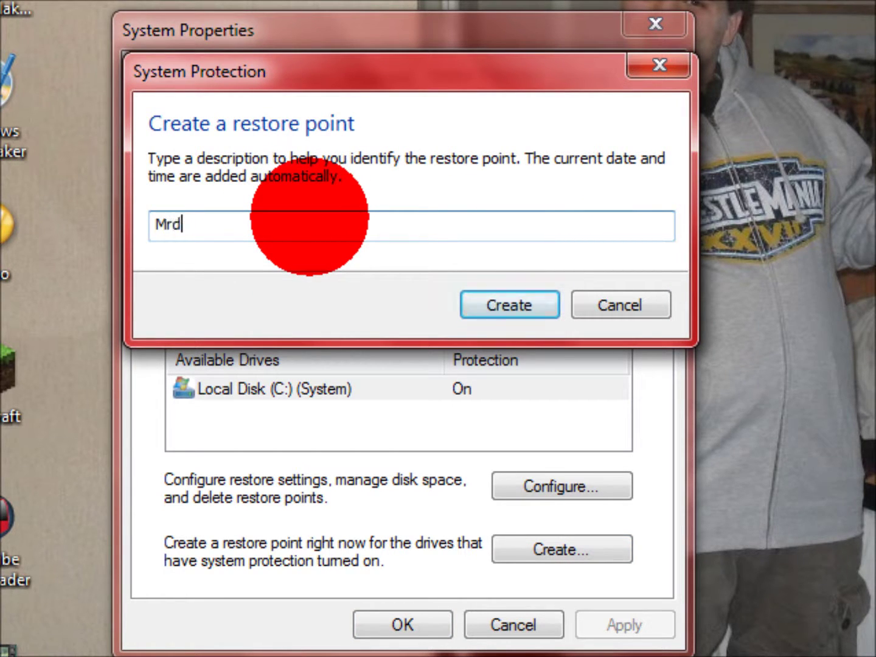
{"action": "type", "text": "ta416"}
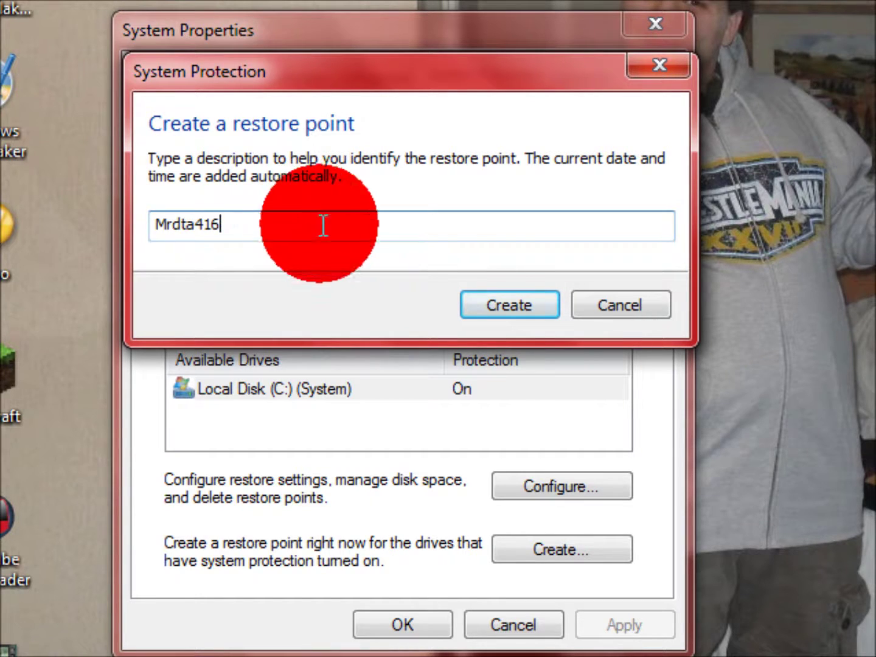
{"action": "left_click", "coordinate": [583, 294]}
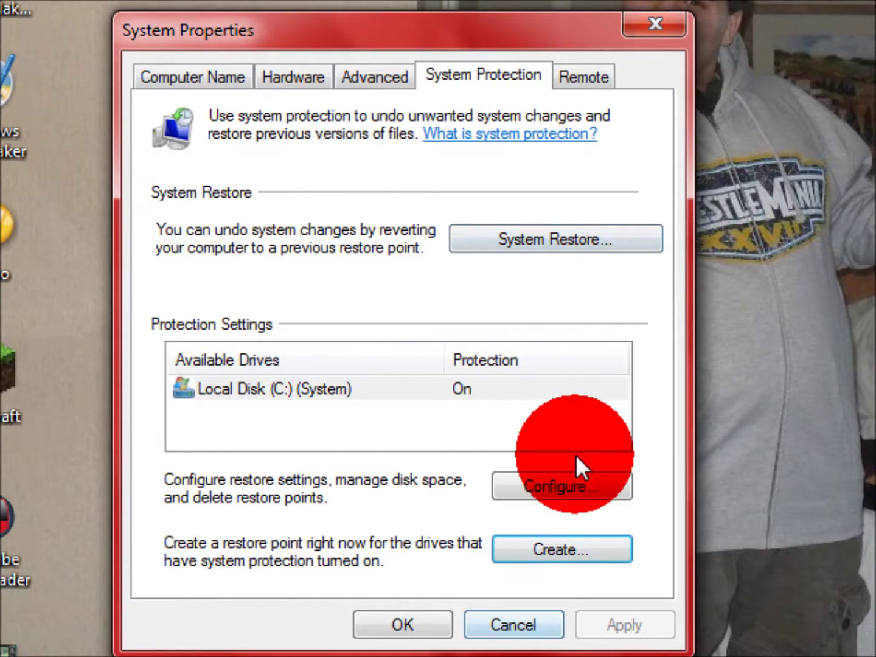
{"action": "left_click", "coordinate": [368, 383]}
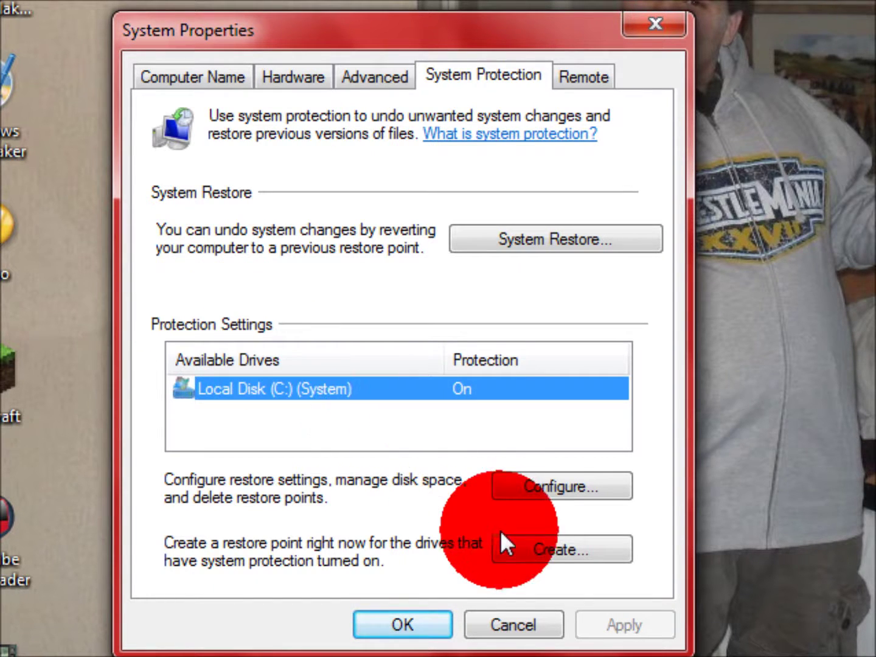
- Deselect Local Disk (C:) on the System Protection tab and reposition the dialog
{"action": "left_click", "coordinate": [531, 254]}
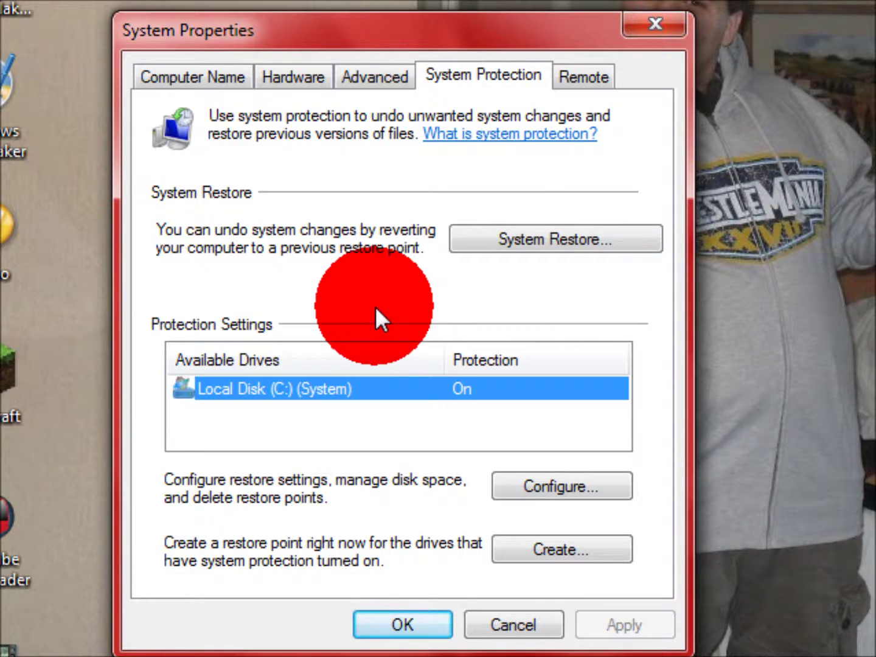
{"action": "left_click", "coordinate": [343, 414]}
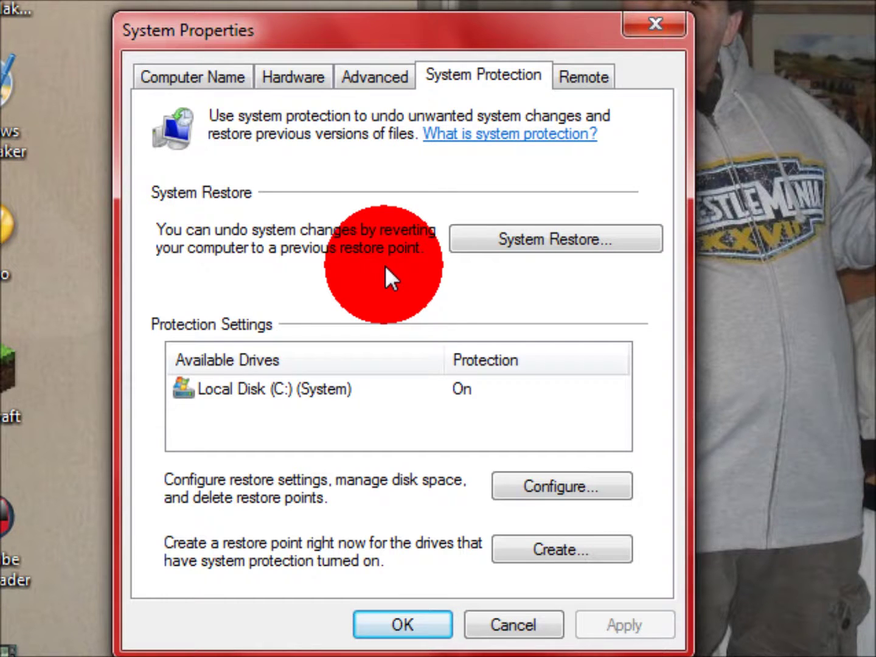
{"action": "left_click_drag", "start_coordinate": [408, 18], "coordinate": [409, 23]}
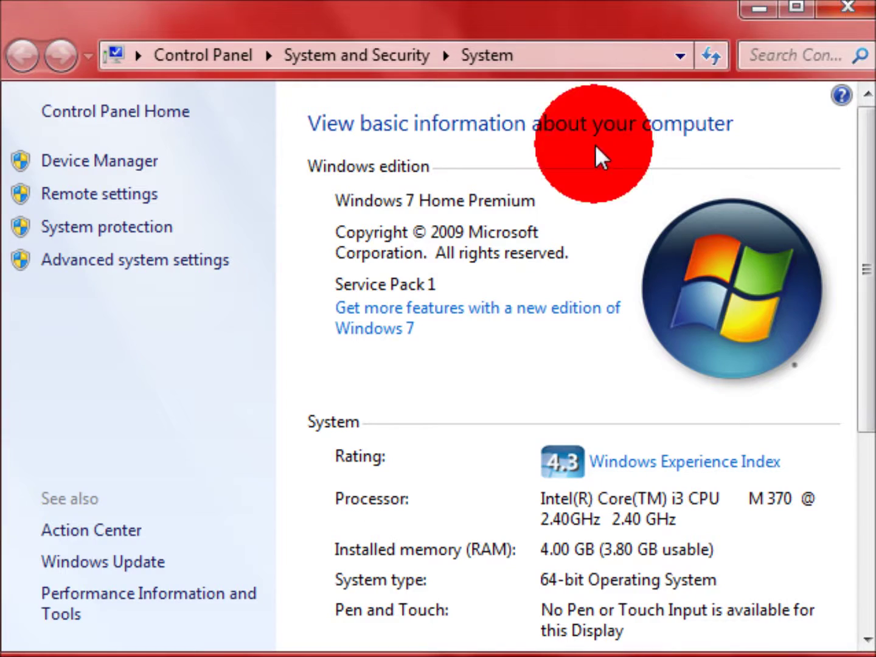
- Close the System window, then open and close the Control Panel home page
{"action": "left_click", "coordinate": [855, 19]}
{"action": "key", "text": "super"}
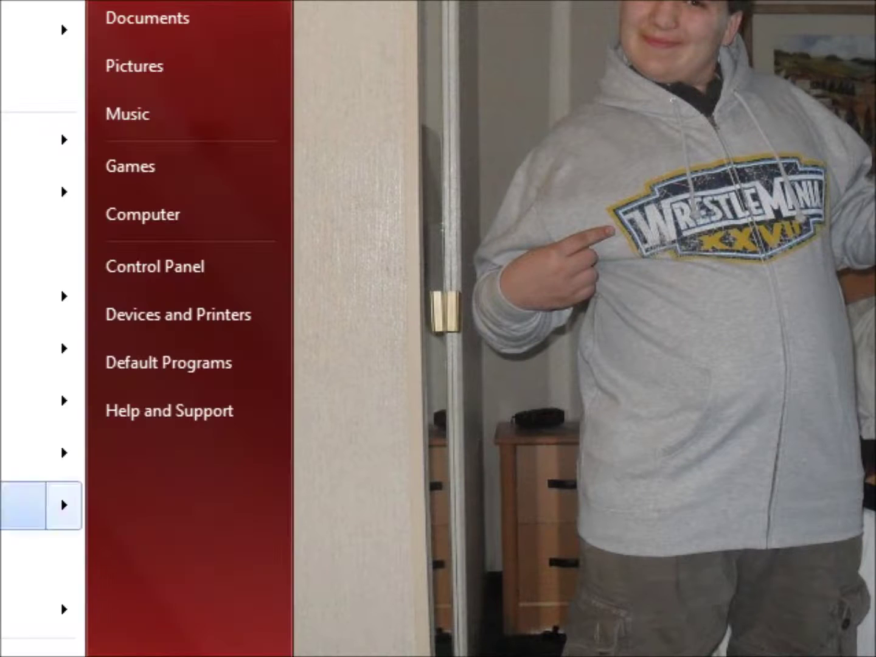
{"action": "left_click", "coordinate": [136, 266]}
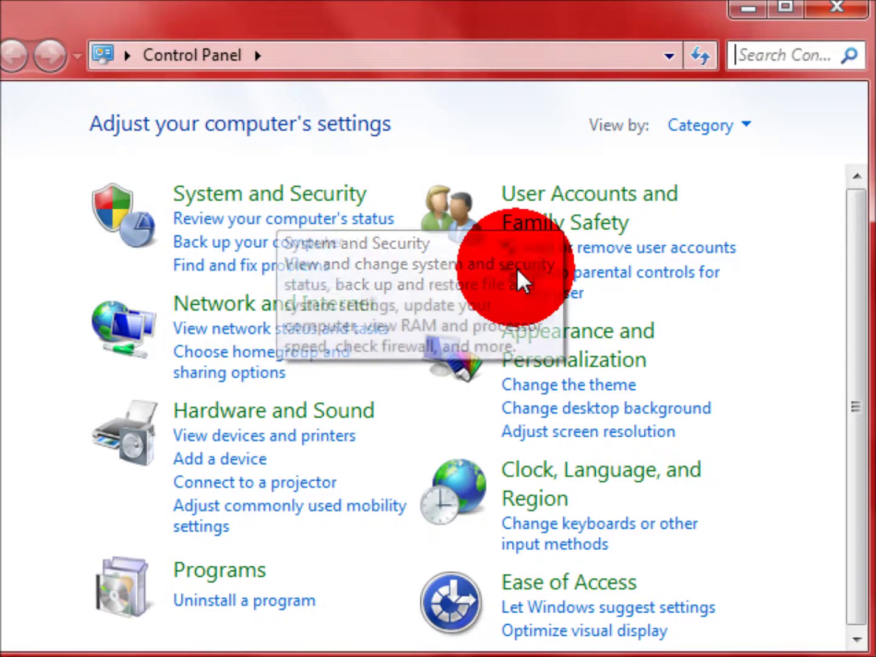
{"action": "left_click", "coordinate": [848, 13]}
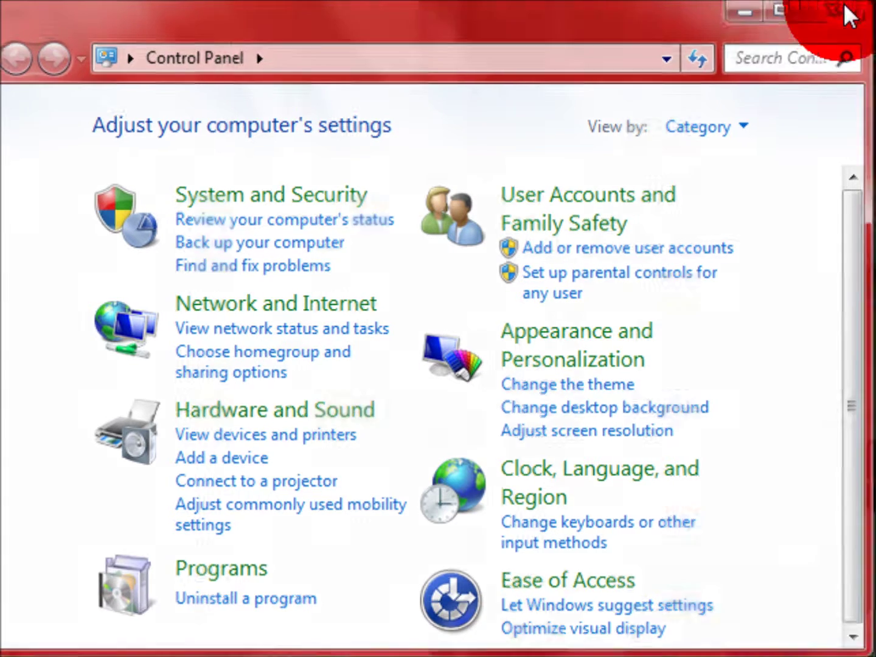
- Reopen the System page through Computer > Properties in the Start menu
{"action": "key", "text": "super"}
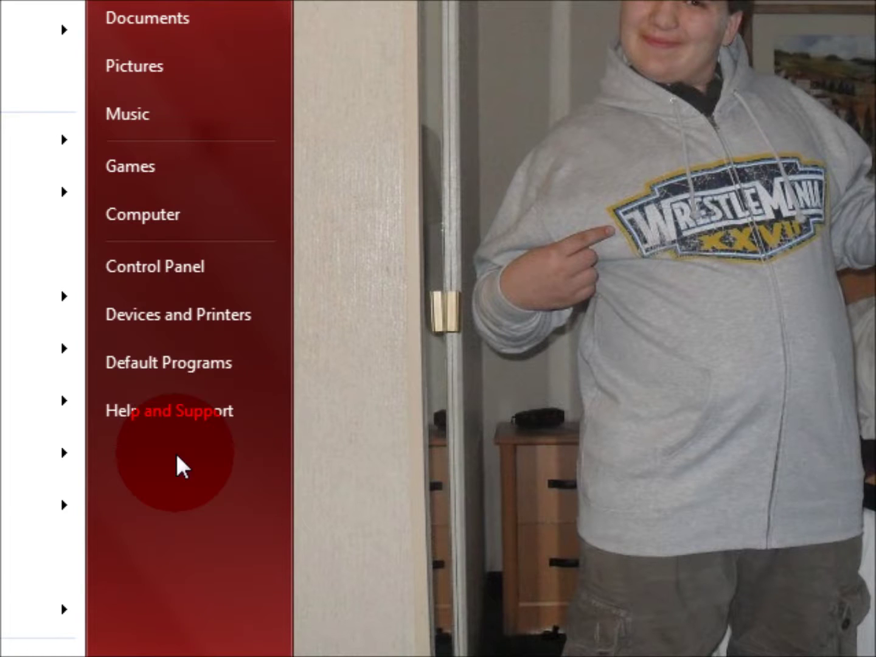
{"action": "right_click", "coordinate": [191, 274]}
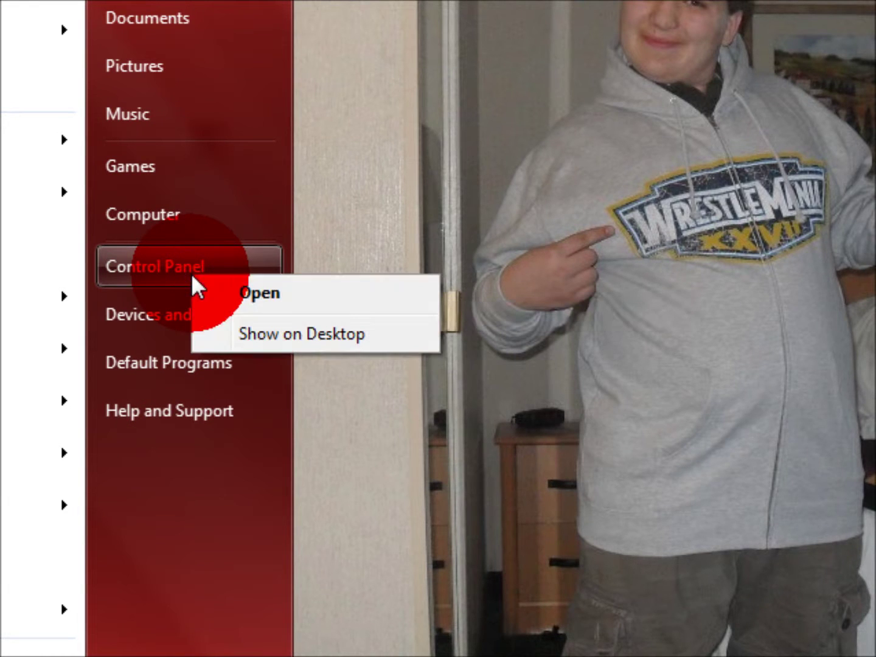
{"action": "right_click", "coordinate": [195, 230]}
{"action": "right_click", "coordinate": [193, 221]}
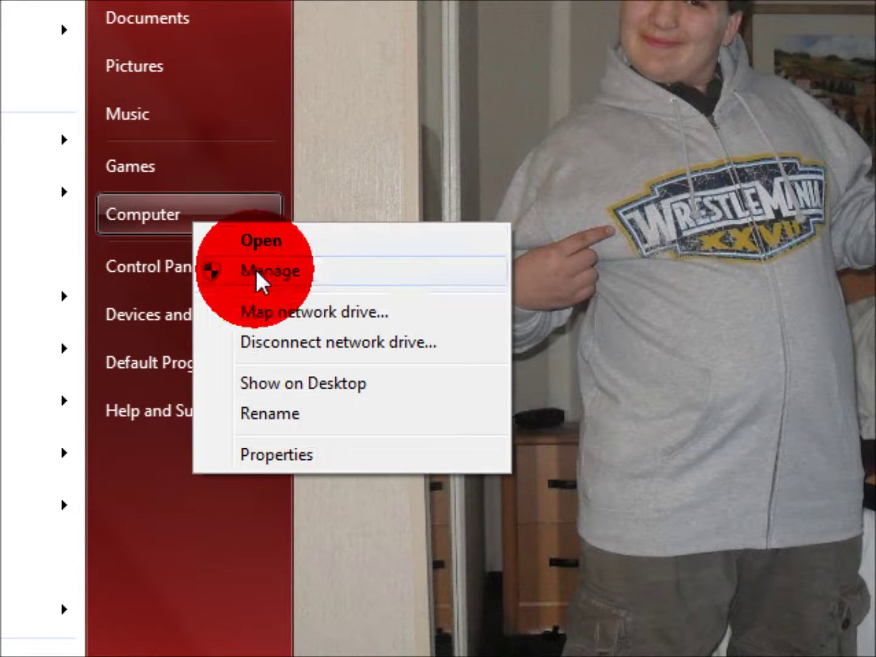
{"action": "left_click", "coordinate": [276, 453]}
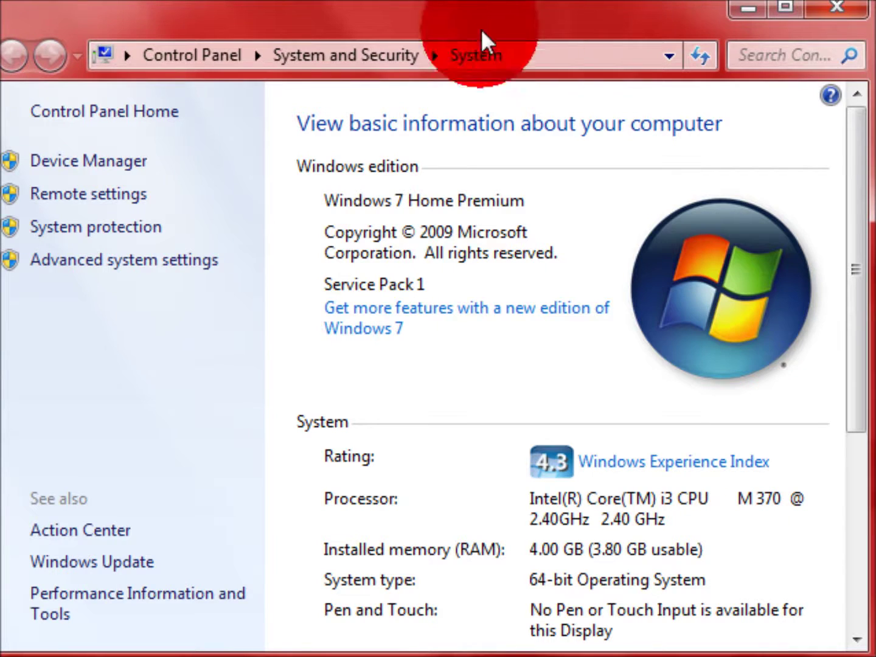
- Open the System Protection settings and launch the System Restore wizard
{"action": "left_click", "coordinate": [149, 227]}
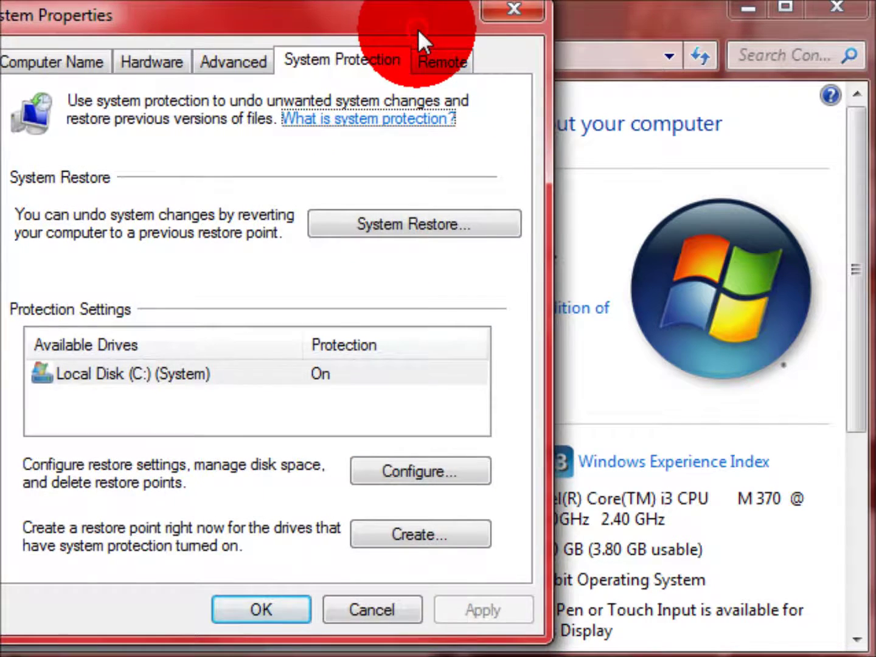
{"action": "left_click_drag", "start_coordinate": [418, 28], "coordinate": [546, 28]}
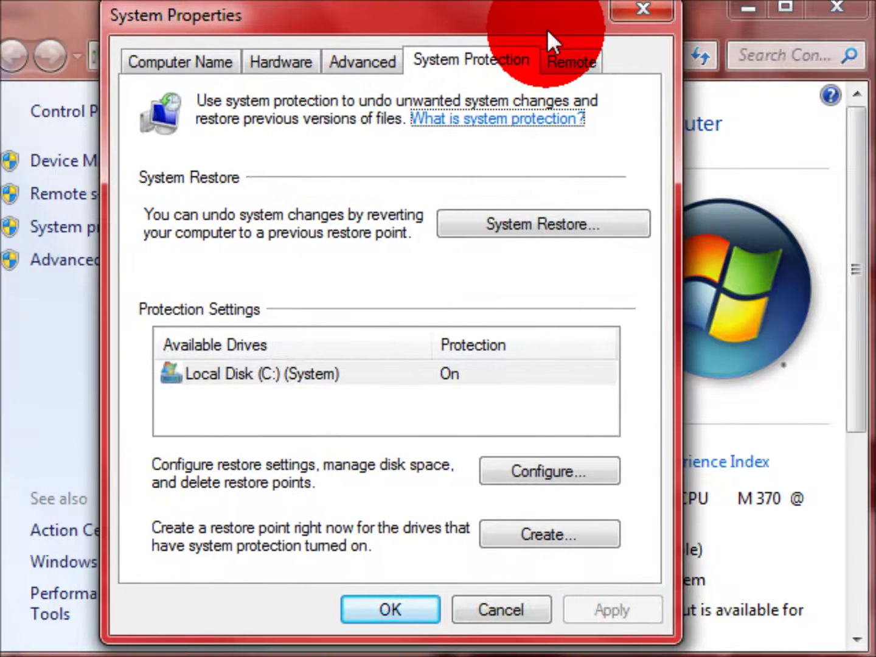
{"action": "left_click", "coordinate": [542, 232]}
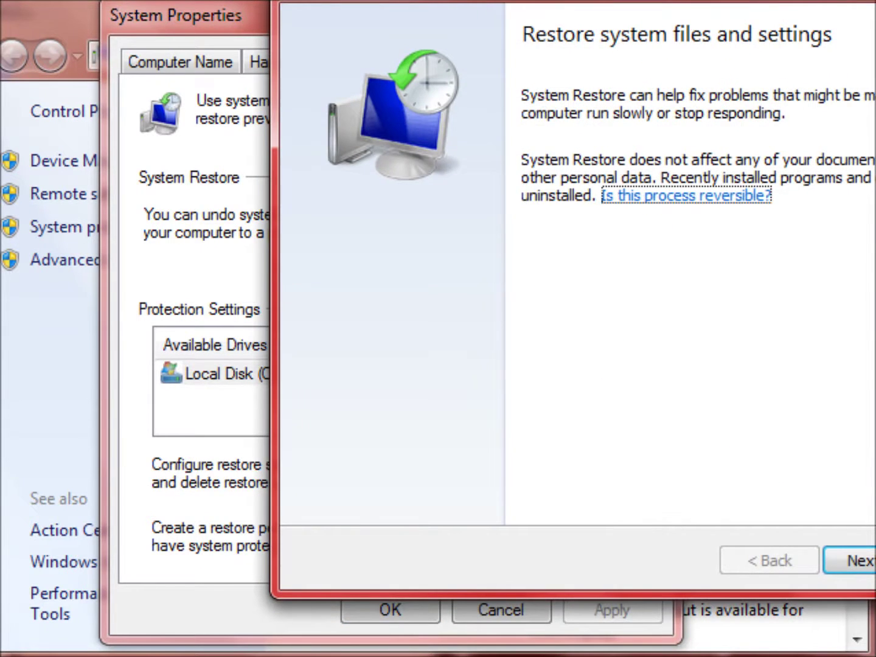
- Advance to the restore point list and select the 7/27/2011 4:01:58 AM manual point
{"action": "left_click_drag", "start_coordinate": [689, 2], "coordinate": [456, 28]}
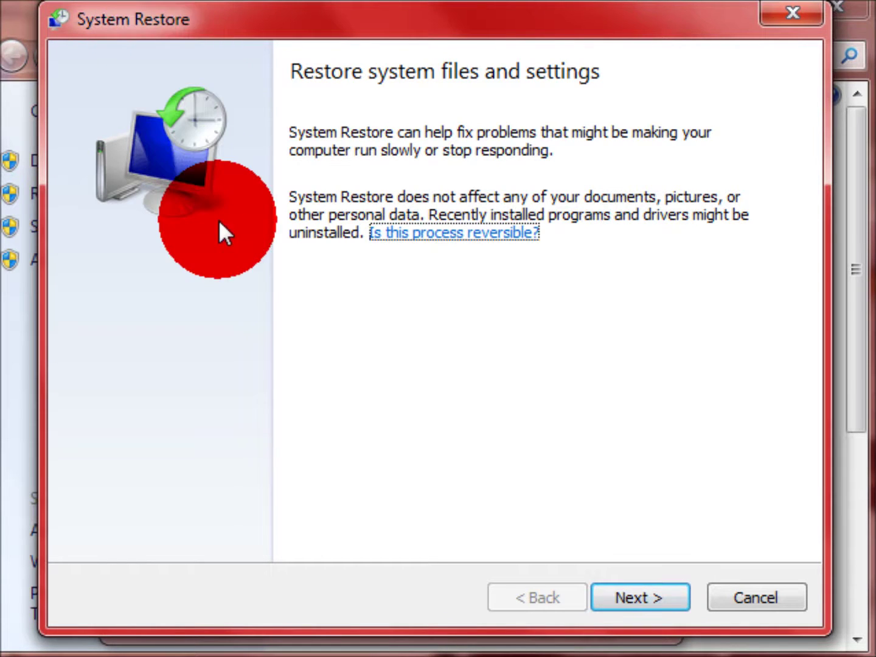
{"action": "left_click", "coordinate": [632, 599]}
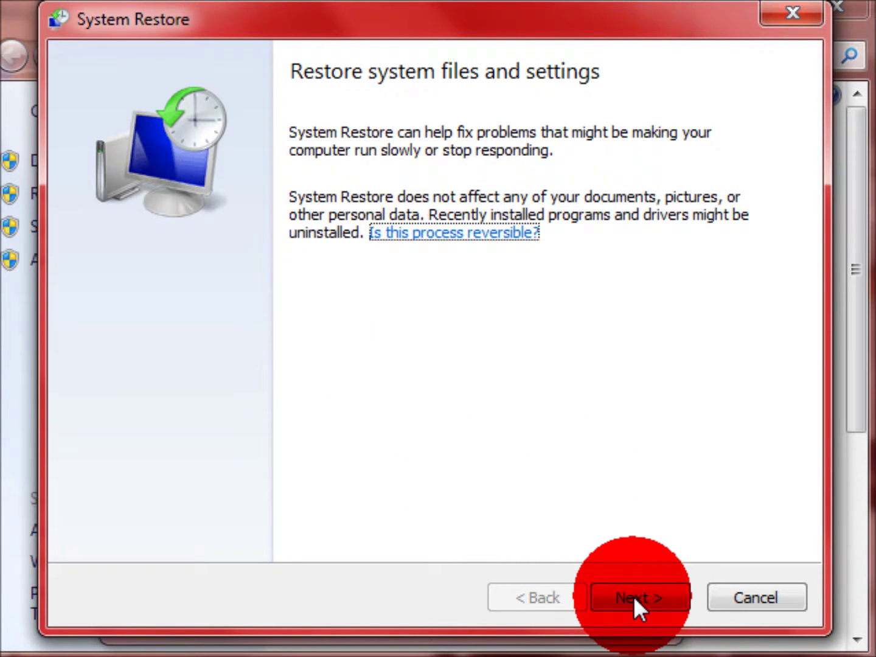
{"action": "left_click", "coordinate": [329, 310]}
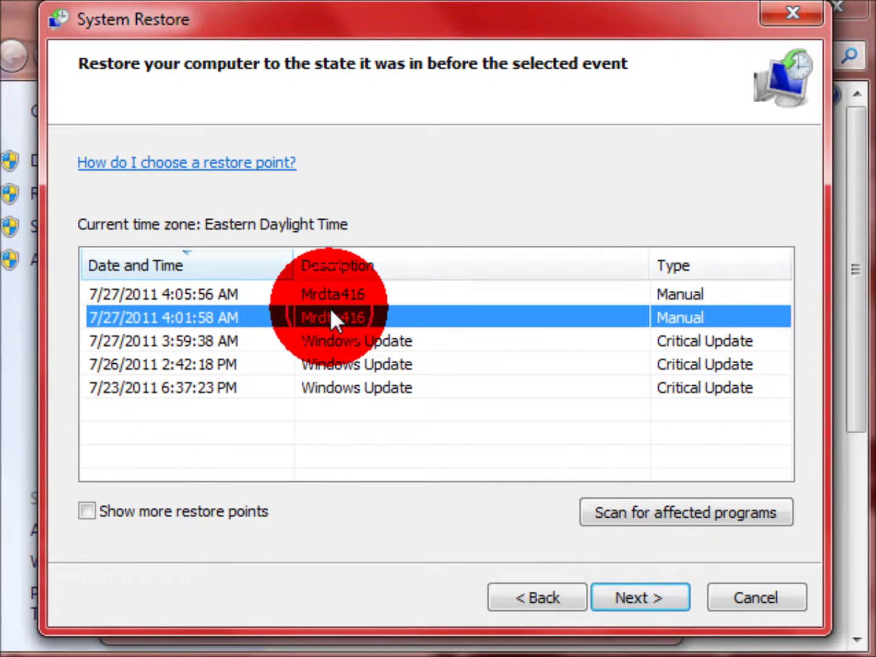
{"action": "left_click", "coordinate": [329, 293]}
{"action": "left_click", "coordinate": [331, 311]}
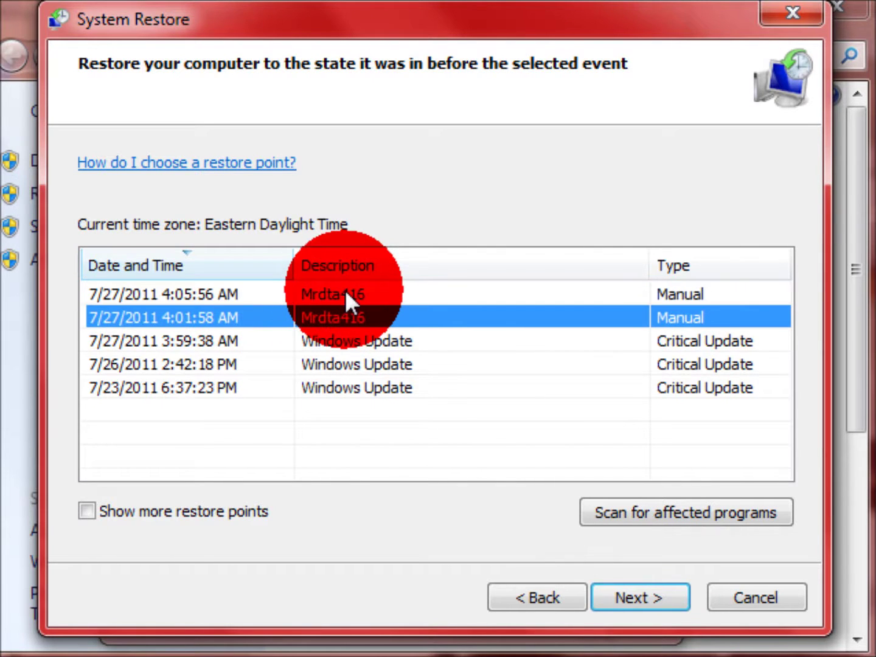
- Scan the 7/27/2011 4:05:56 AM restore point for affected programs, then close the empty results
{"action": "double_click", "coordinate": [345, 292]}
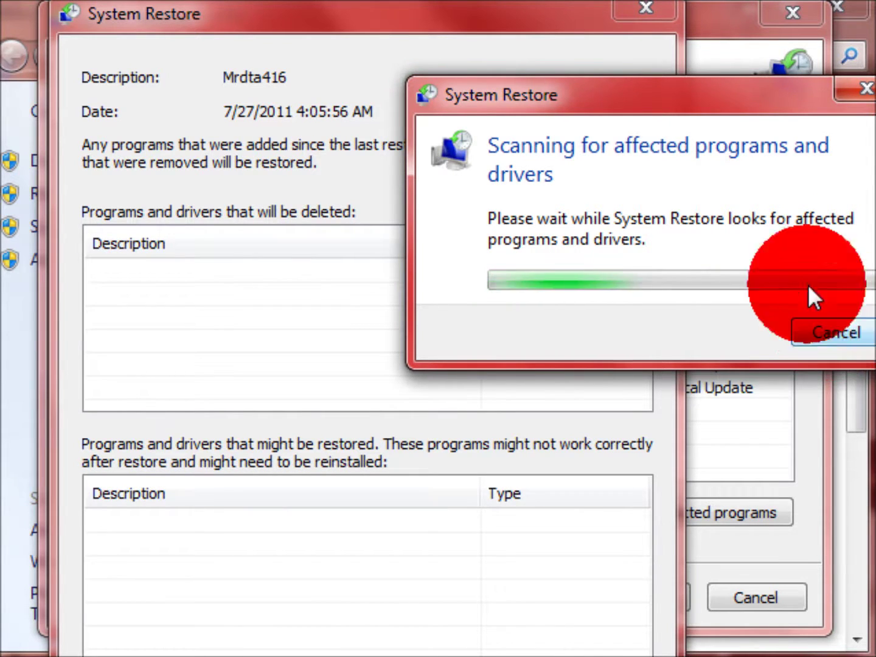
{"action": "left_click_drag", "start_coordinate": [714, 87], "coordinate": [517, 175]}
{"action": "left_click", "coordinate": [371, 23]}
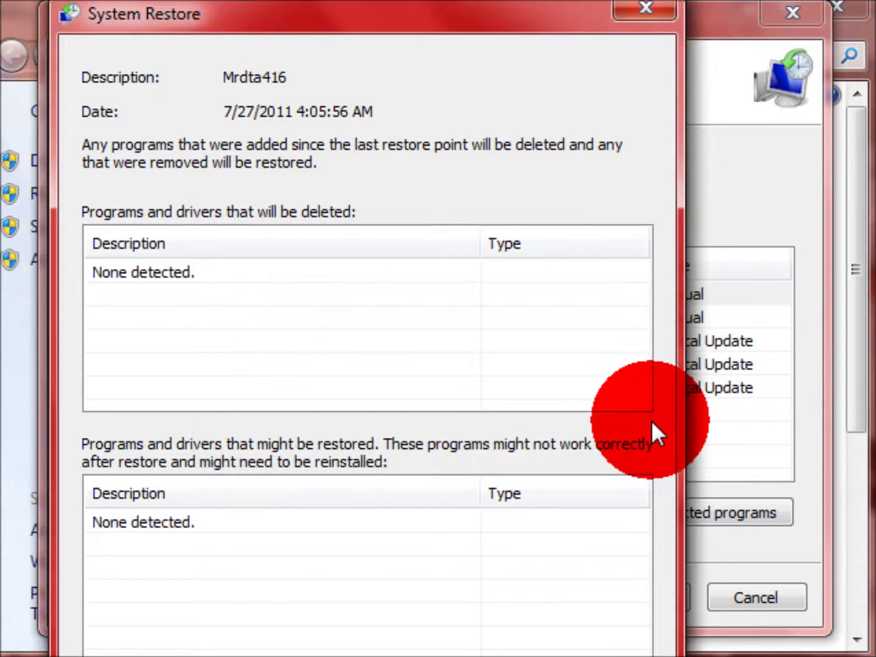
{"action": "left_click_drag", "start_coordinate": [341, 21], "coordinate": [342, 5]}
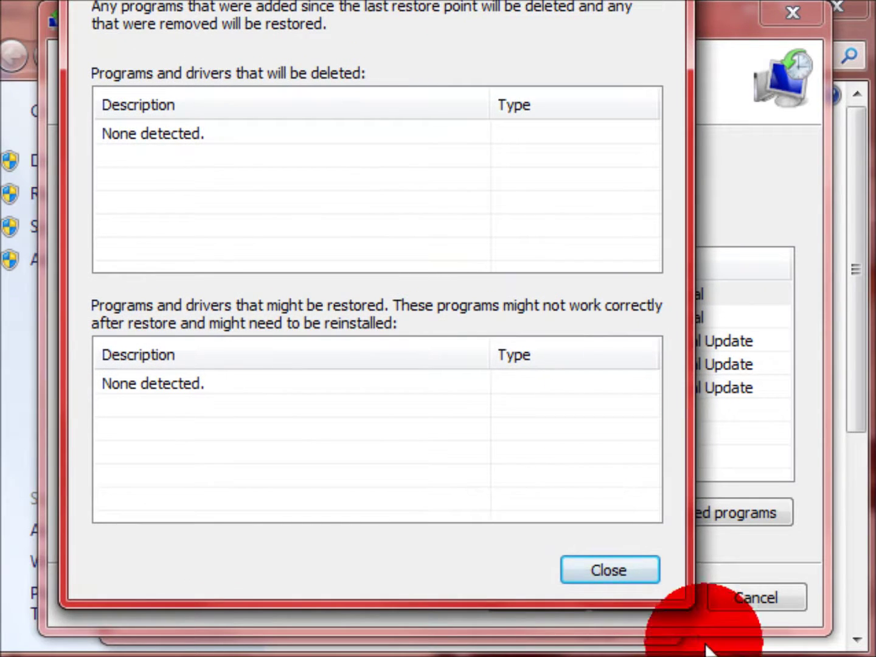
{"action": "left_click", "coordinate": [595, 569]}
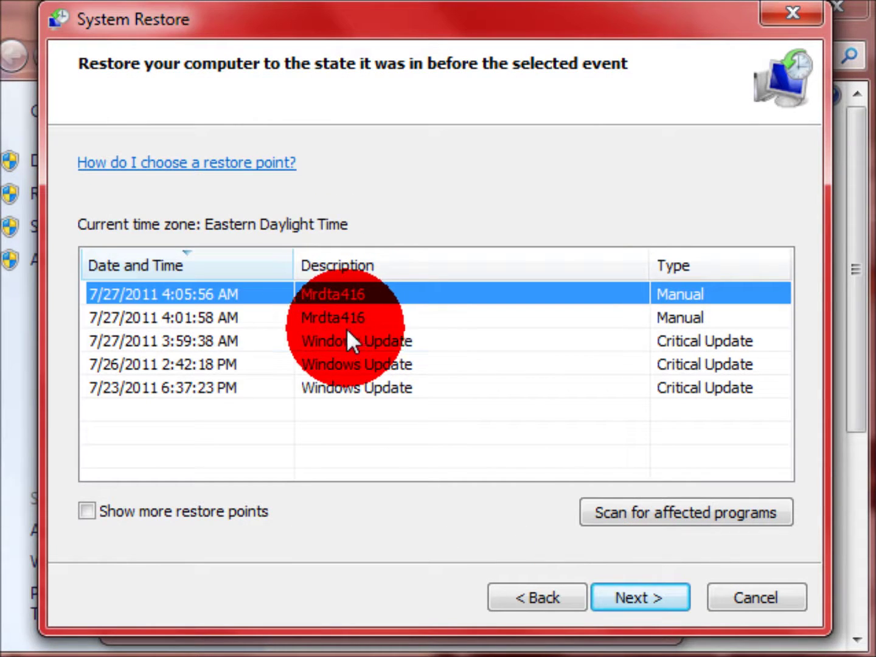
- Compare the restore points from the 7/23/2011 Windows Update to the 4:05:56 AM manual point
{"action": "left_click", "coordinate": [348, 337]}
{"action": "left_click", "coordinate": [351, 319]}
{"action": "left_click", "coordinate": [369, 294]}
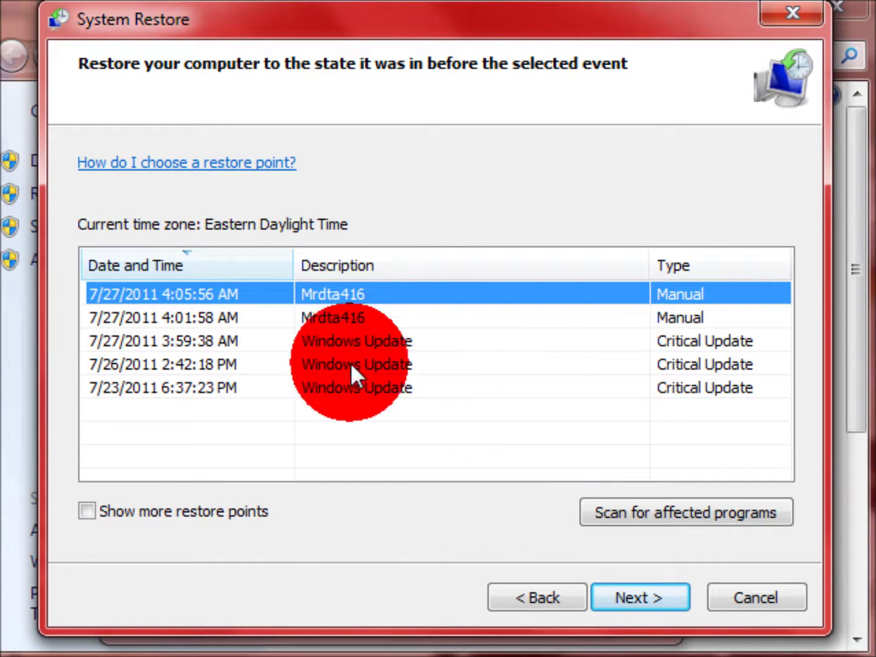
{"action": "left_click", "coordinate": [177, 391]}
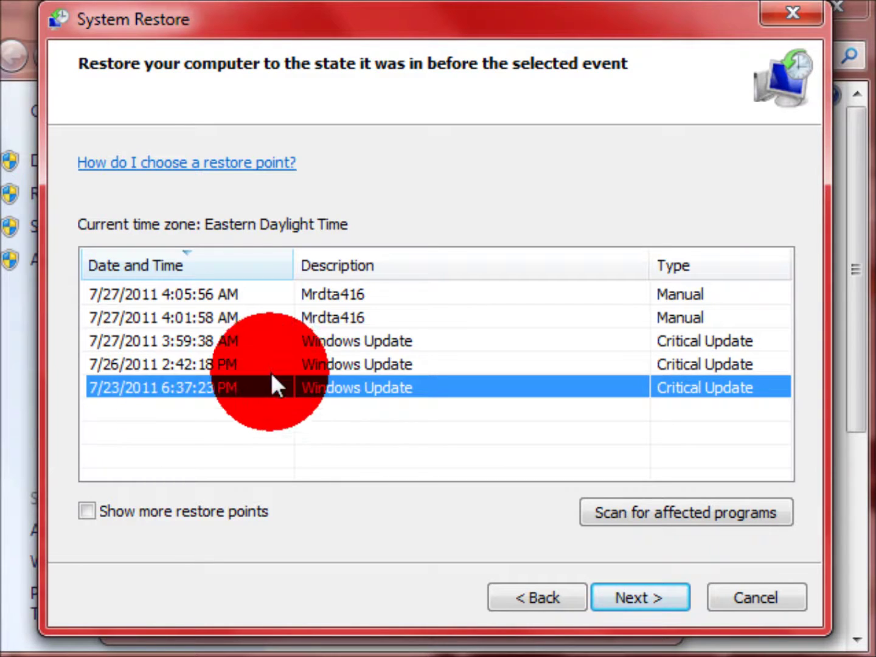
{"action": "left_click", "coordinate": [177, 350]}
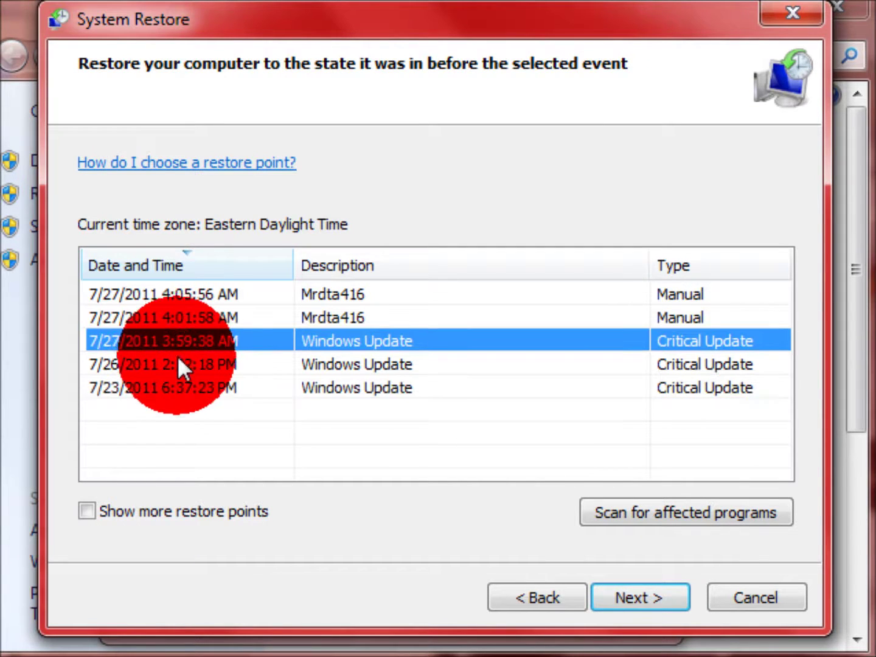
{"action": "left_click", "coordinate": [176, 359]}
{"action": "left_click", "coordinate": [176, 386]}
{"action": "left_click", "coordinate": [195, 365]}
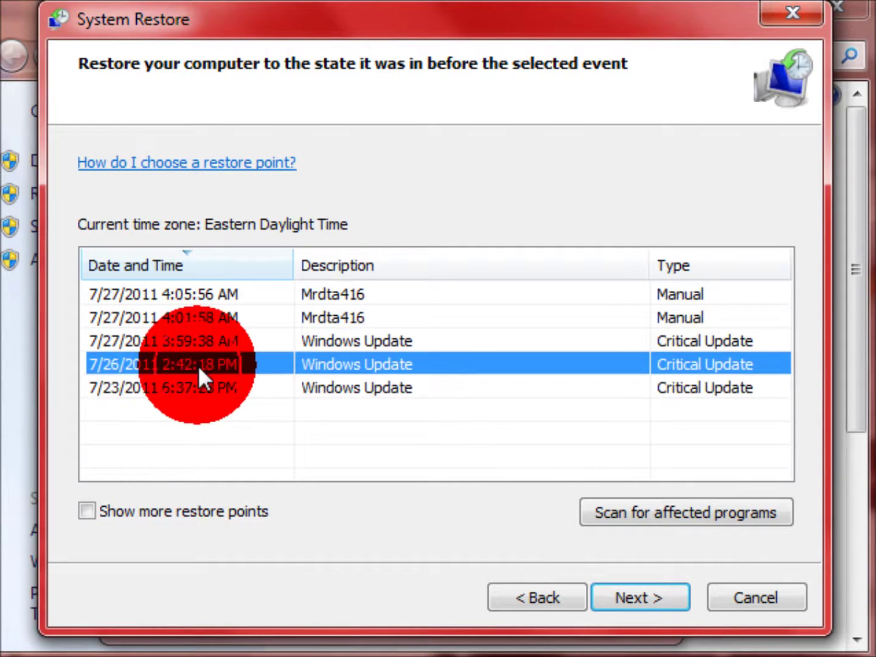
{"action": "left_click", "coordinate": [195, 390]}
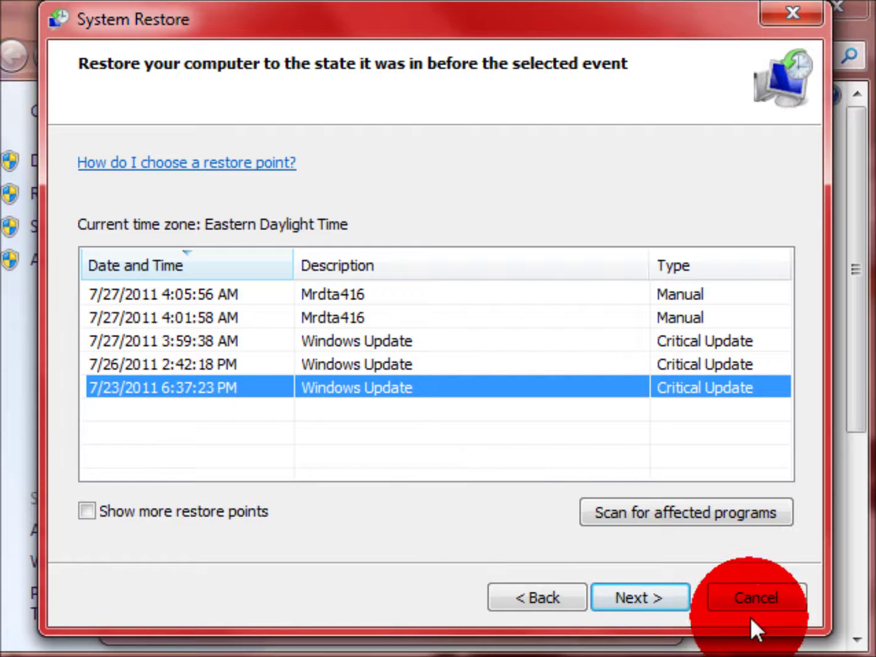
- Settle on the 7/27/2011 4:01:58 AM manual restore point and proceed to confirmation
{"action": "left_click", "coordinate": [288, 294]}
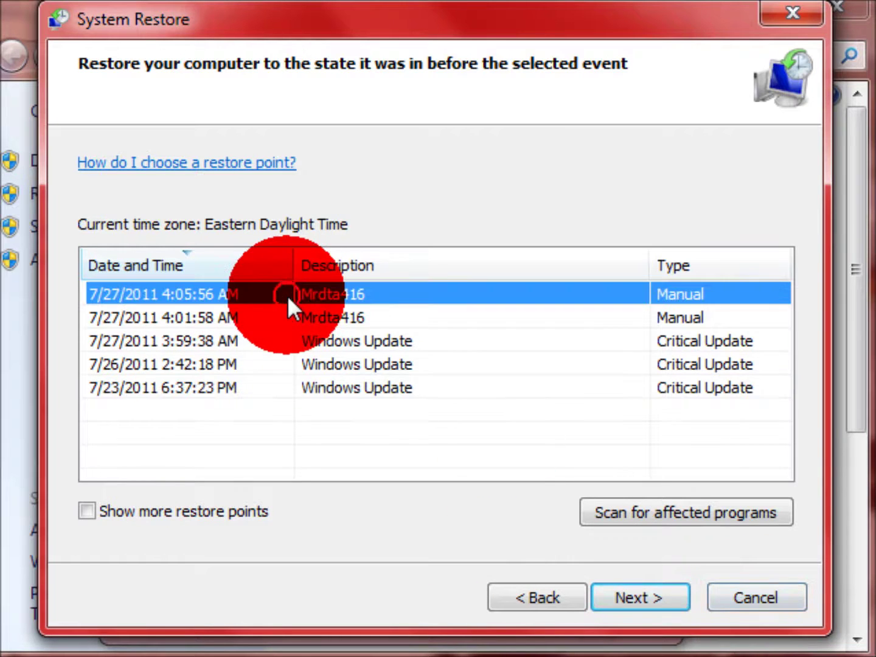
{"action": "left_click", "coordinate": [285, 315]}
{"action": "left_click", "coordinate": [301, 294]}
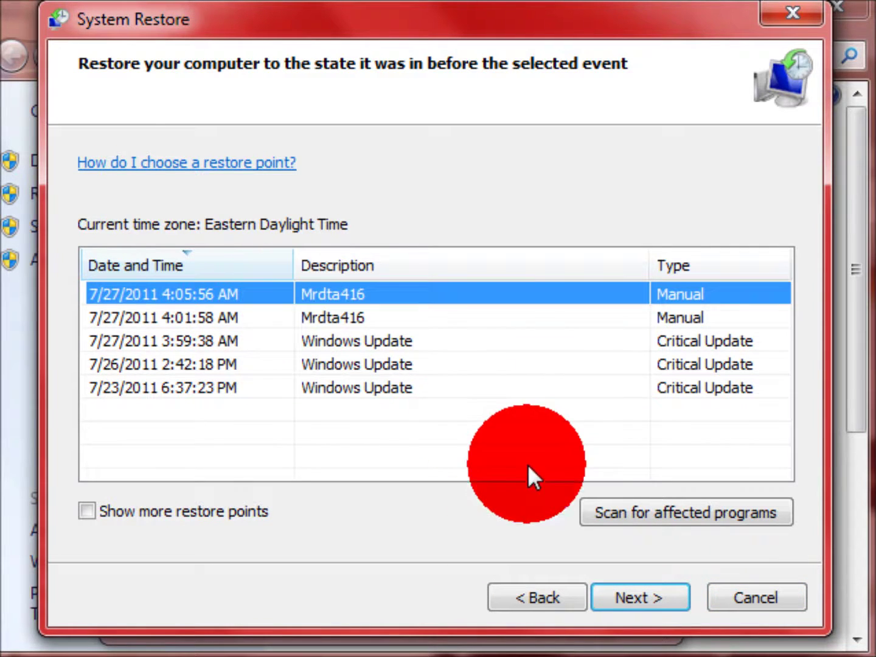
{"action": "left_click", "coordinate": [355, 315]}
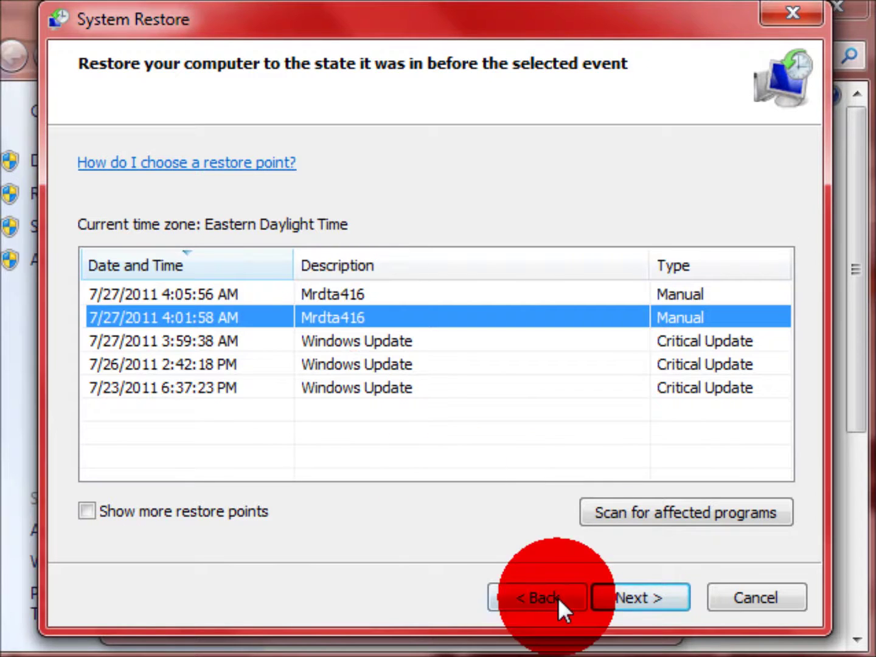
{"action": "left_click", "coordinate": [605, 602]}
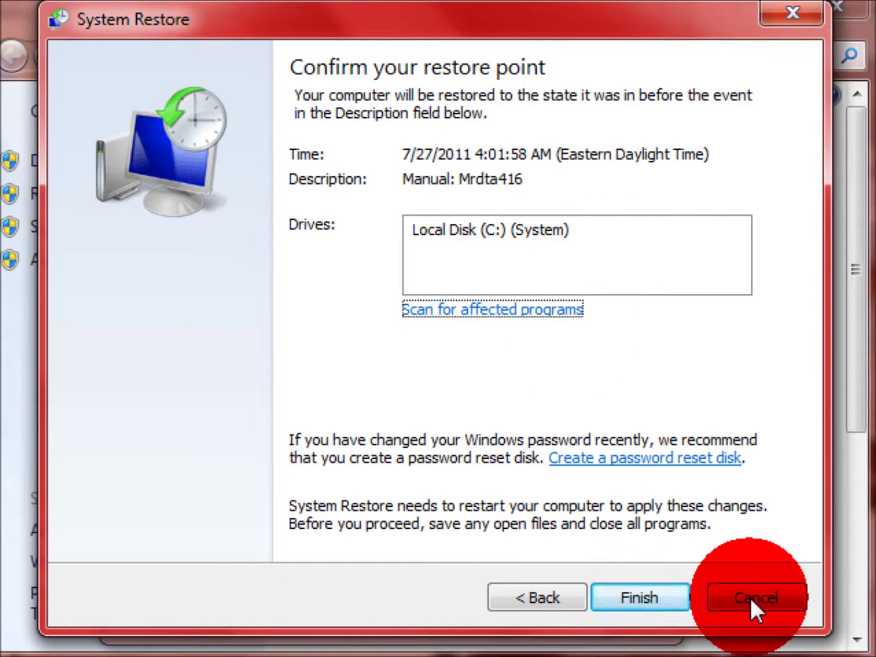
- Step back to the restore point list, return to Confirm, then cancel the restore
{"action": "left_click", "coordinate": [518, 594]}
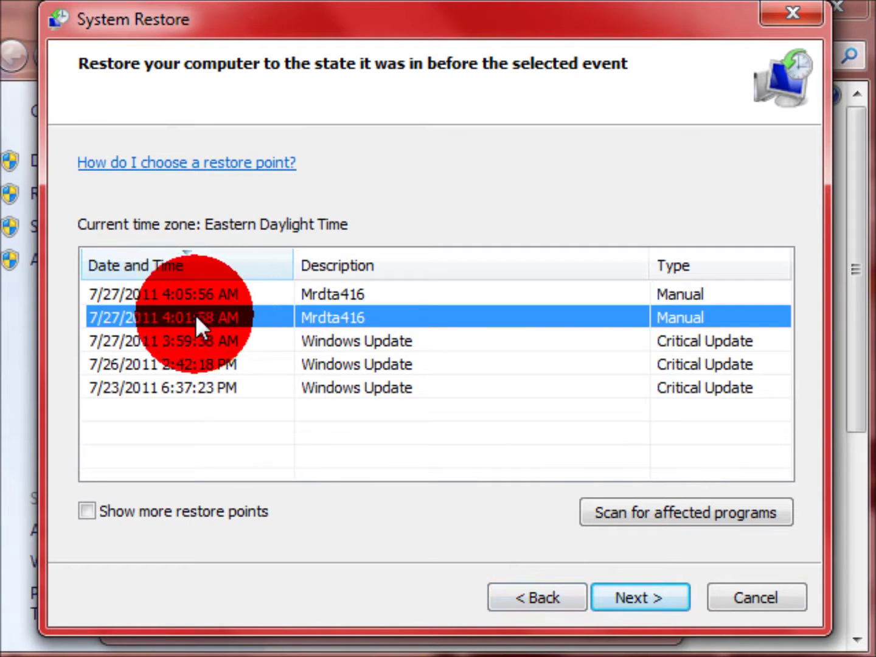
{"action": "left_click", "coordinate": [622, 595]}
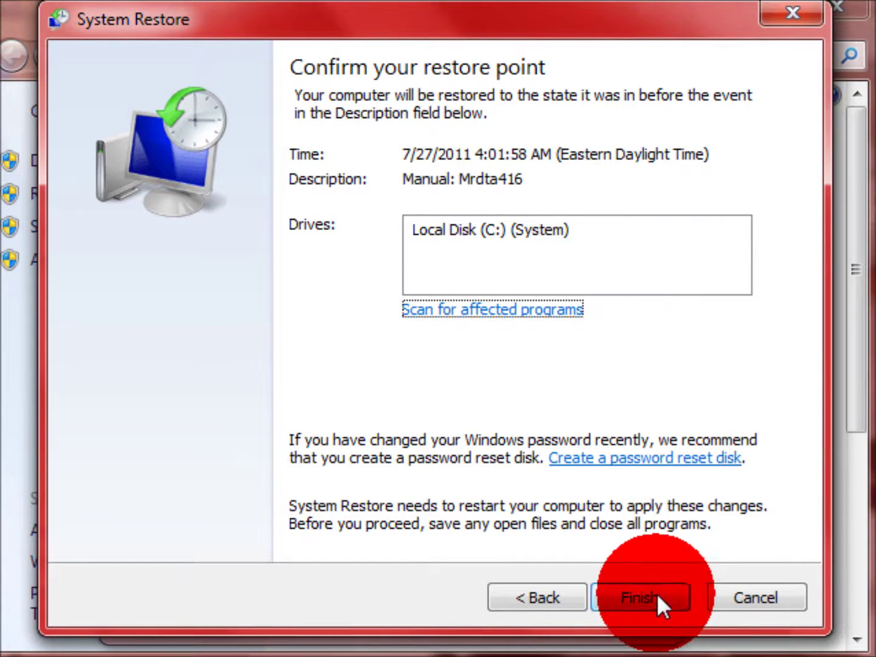
{"action": "left_click", "coordinate": [775, 594]}
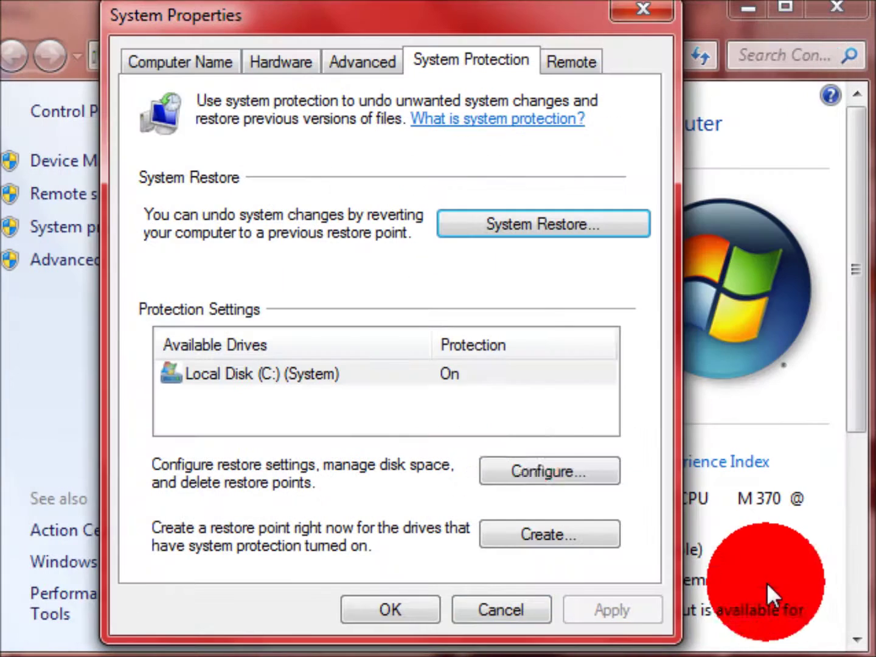
- Close System Properties and then the System information window
{"action": "left_click", "coordinate": [636, 10]}
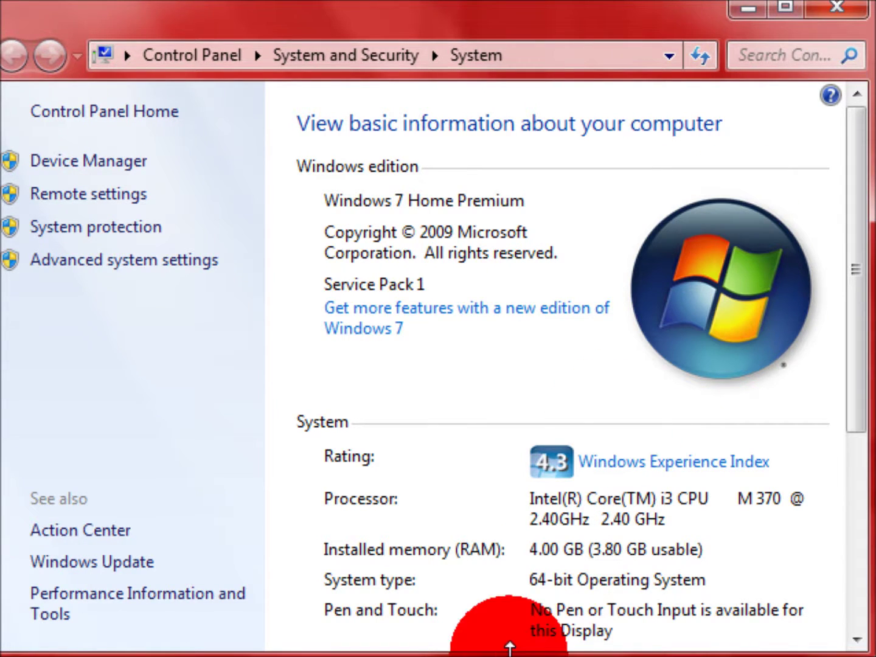
{"action": "left_click_drag", "start_coordinate": [508, 649], "coordinate": [508, 656]}
{"action": "left_click", "coordinate": [818, 11]}
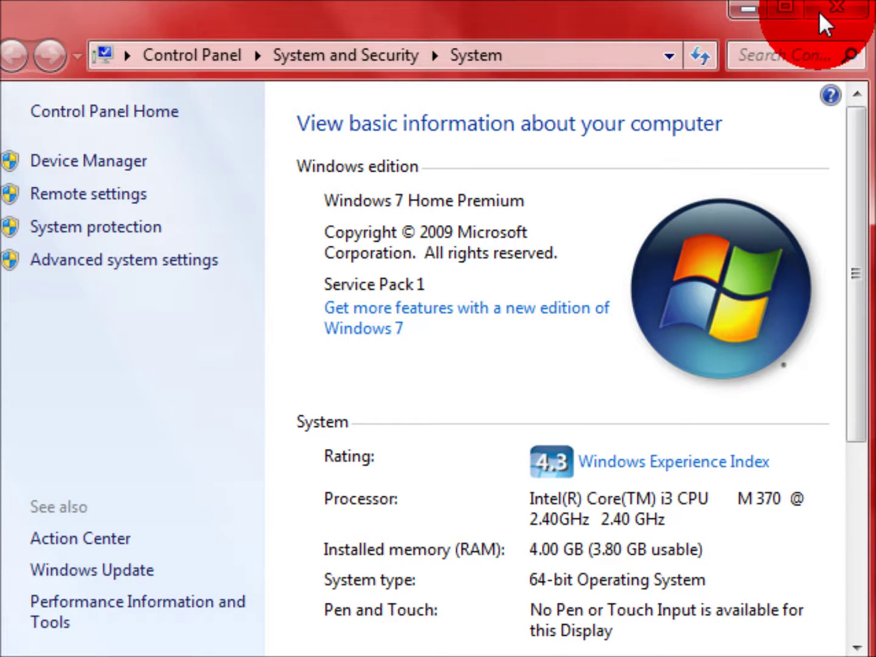